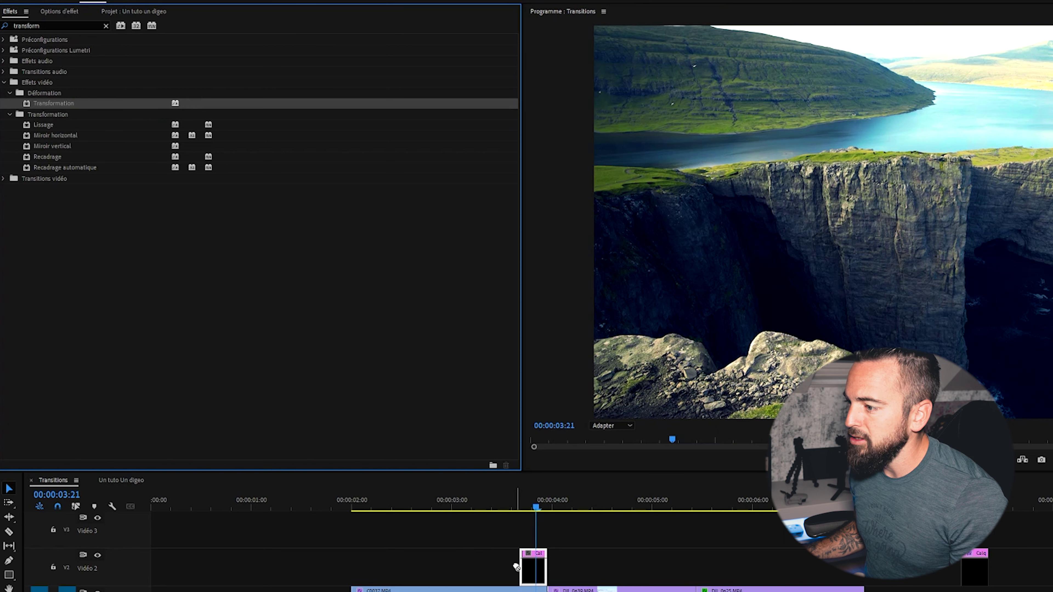
# Step: Keyframe the adjustment layer's Transformation Échelle from 100 to 70, then place a copy after the cut
pyautogui.click(539, 573)
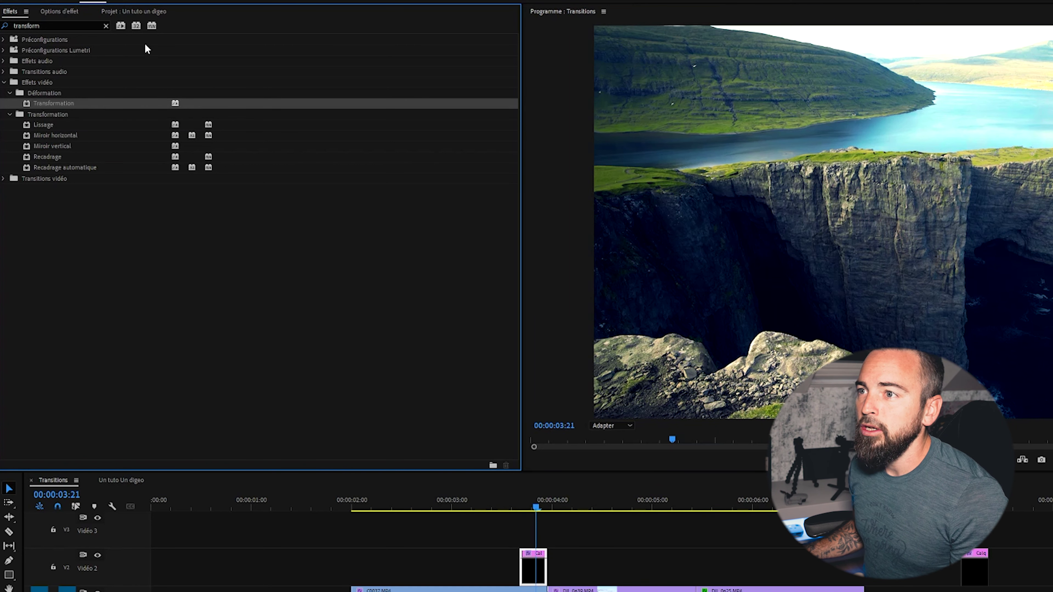
pyautogui.click(56, 12)
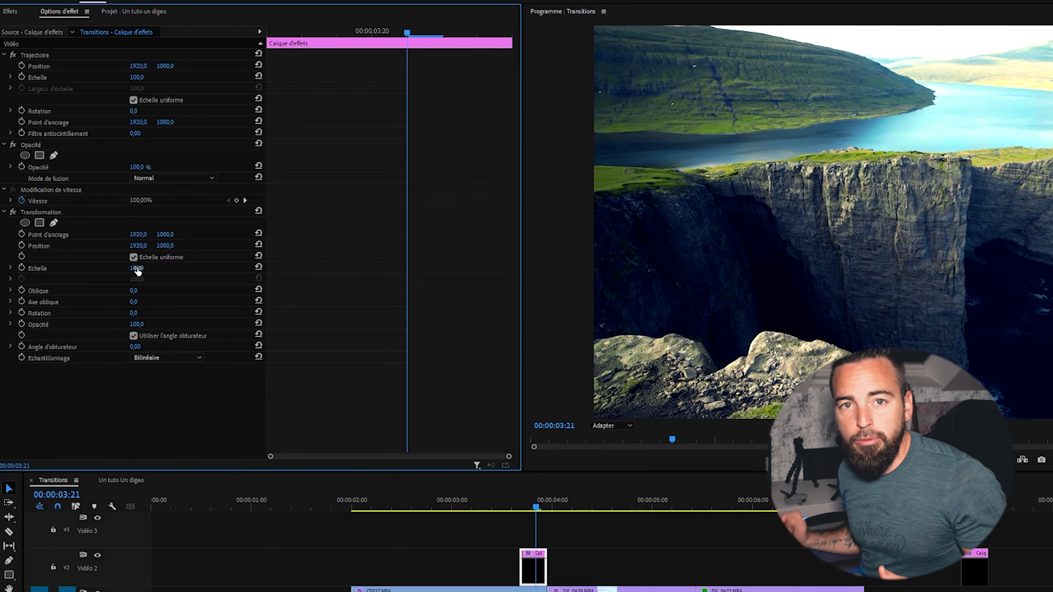
pyautogui.click(521, 507)
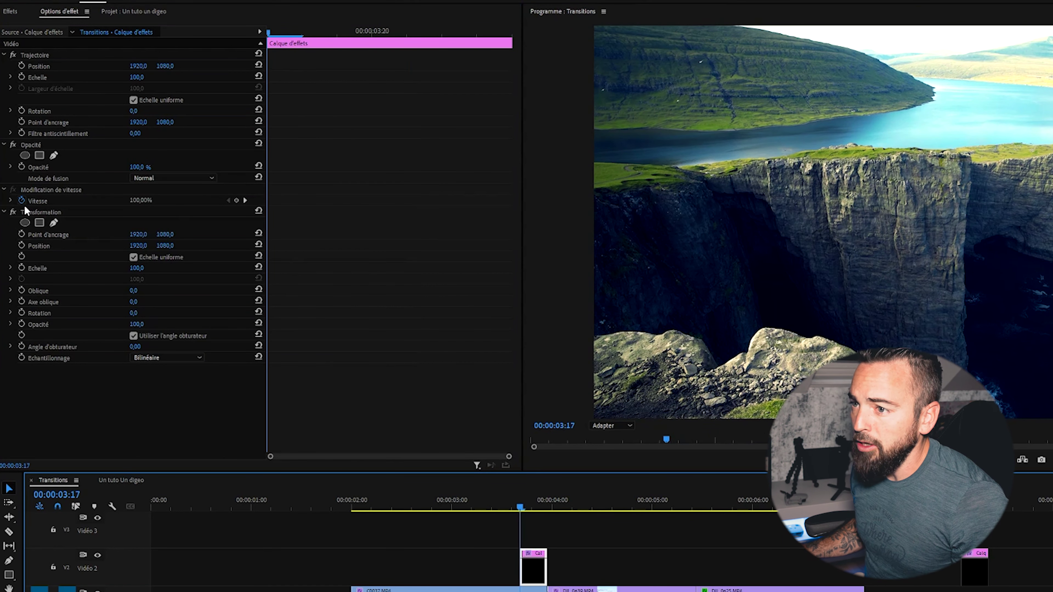
pyautogui.click(21, 269)
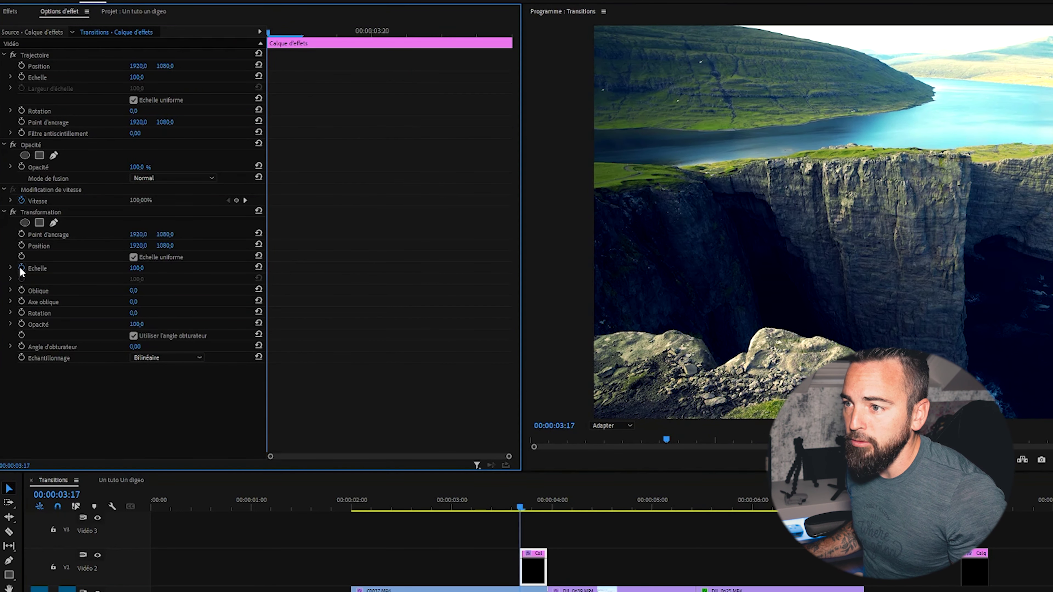
pyautogui.moveTo(284, 30); pyautogui.dragTo(516, 37)
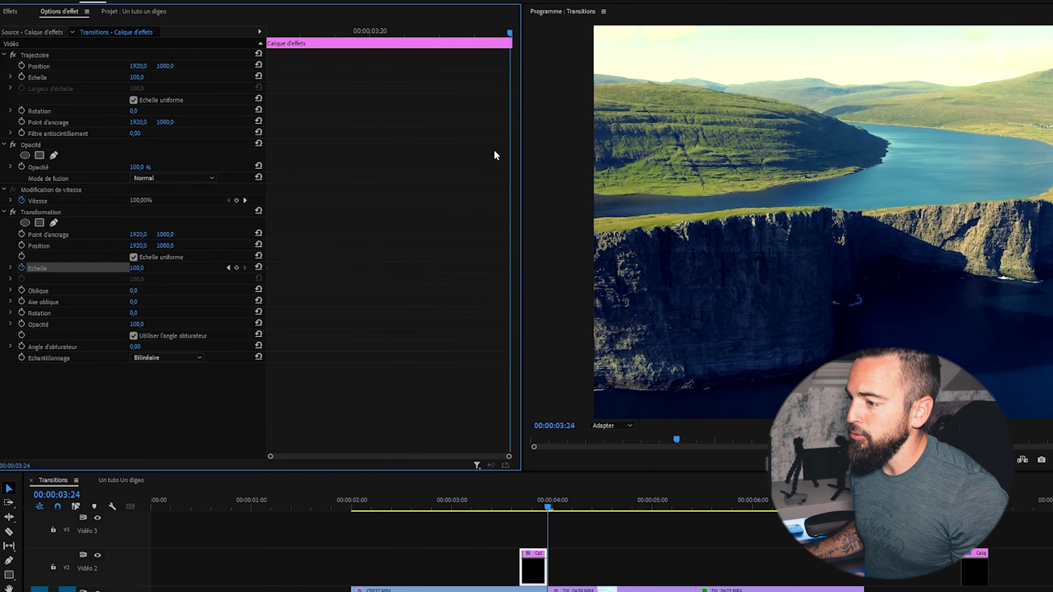
pyautogui.click(141, 268)
pyautogui.write('0')
pyautogui.press('Return')
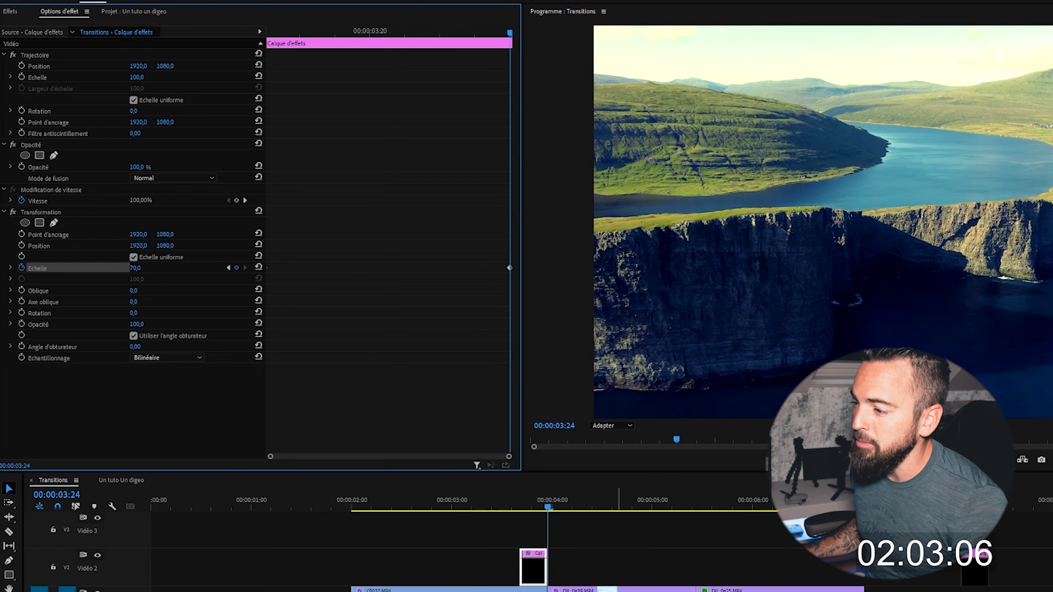
pyautogui.moveTo(533, 575); pyautogui.dragTo(558, 578)
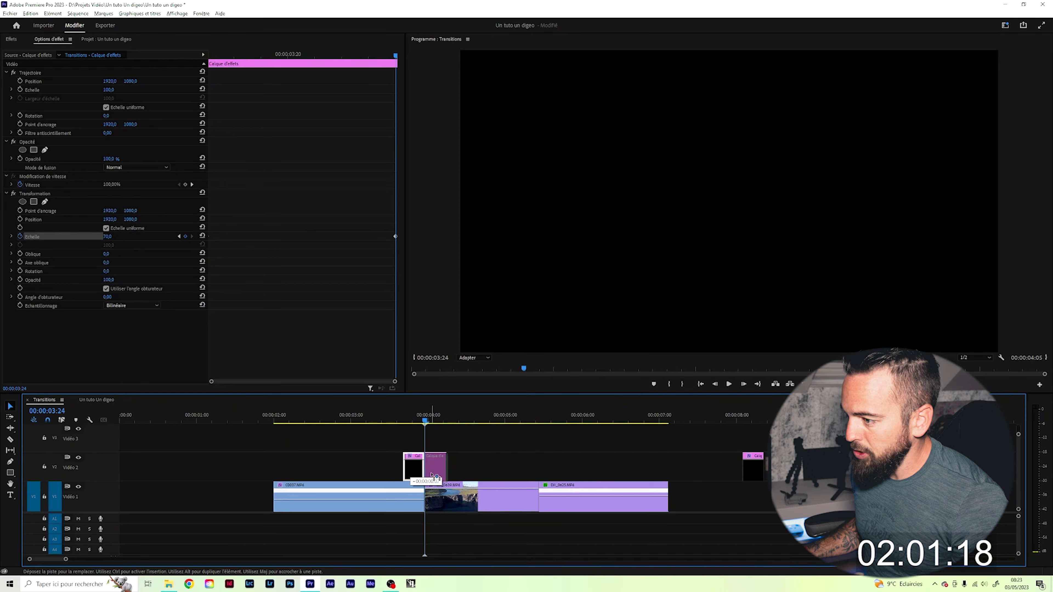
pyautogui.moveTo(433, 475); pyautogui.dragTo(433, 476)
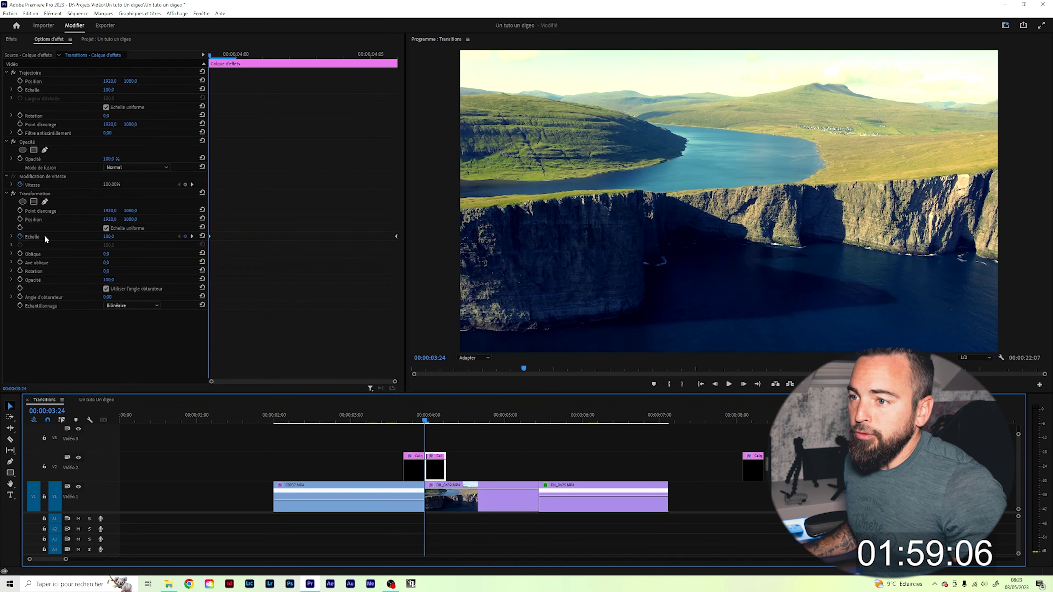
# Step: Change both Échelle keyframes on the adjustment layer to 130
pyautogui.click(214, 60)
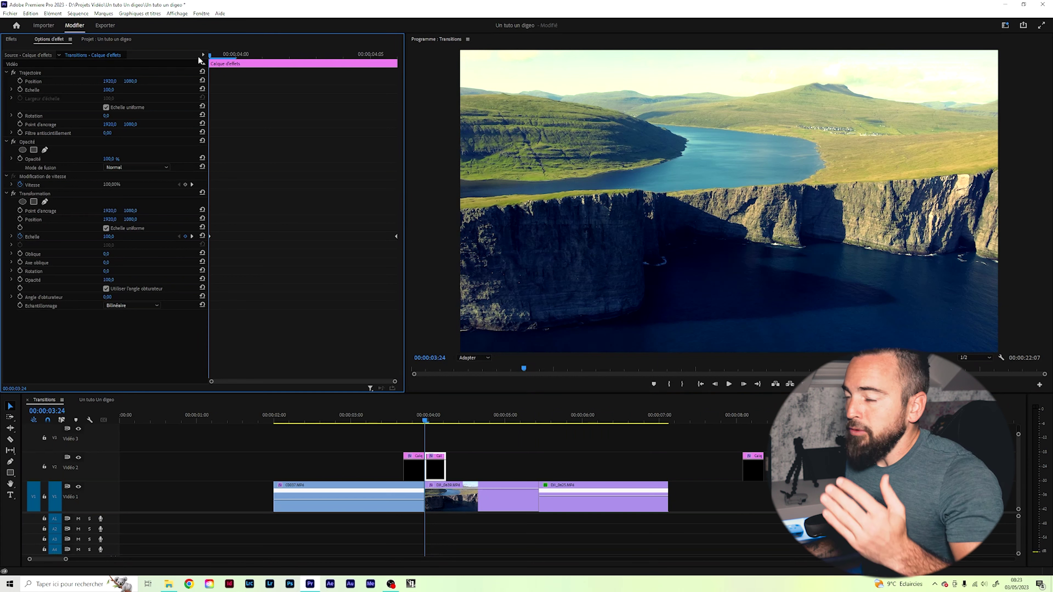
pyautogui.click(109, 236)
pyautogui.write('130')
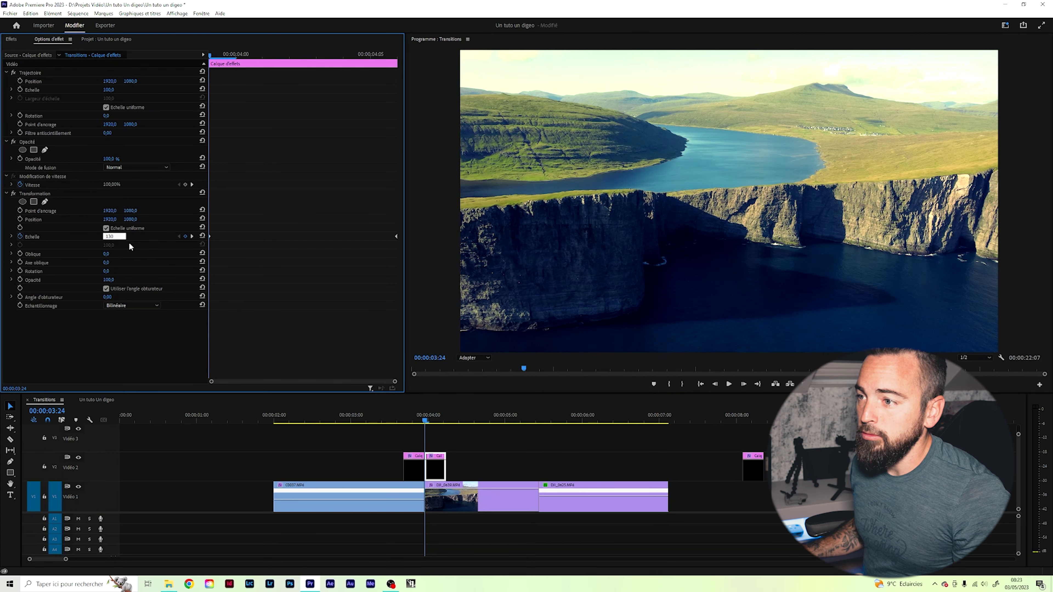
pyautogui.moveTo(293, 56); pyautogui.dragTo(414, 64)
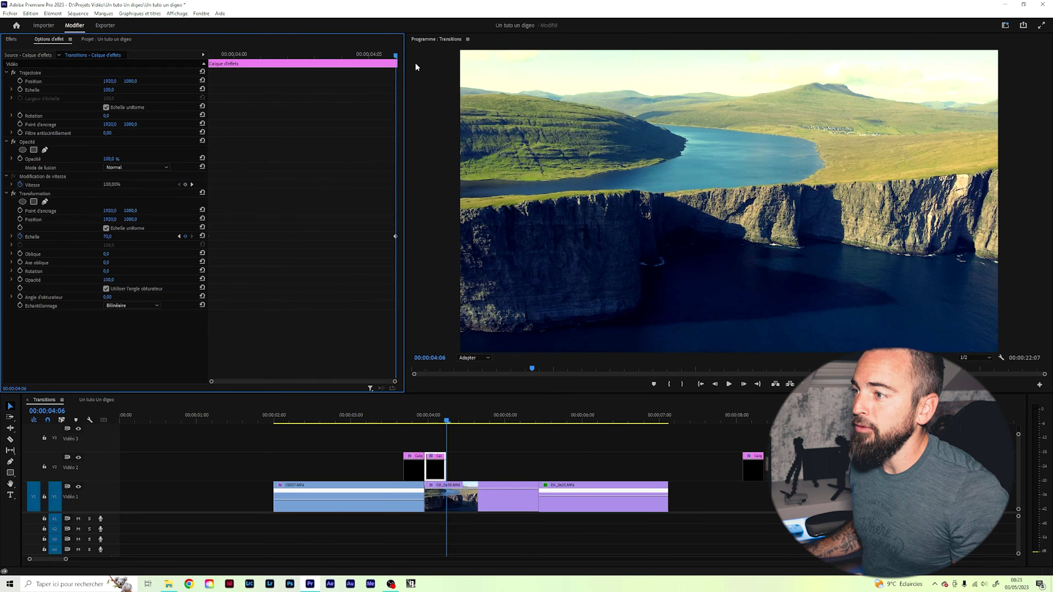
pyautogui.click(110, 236)
pyautogui.write('130')
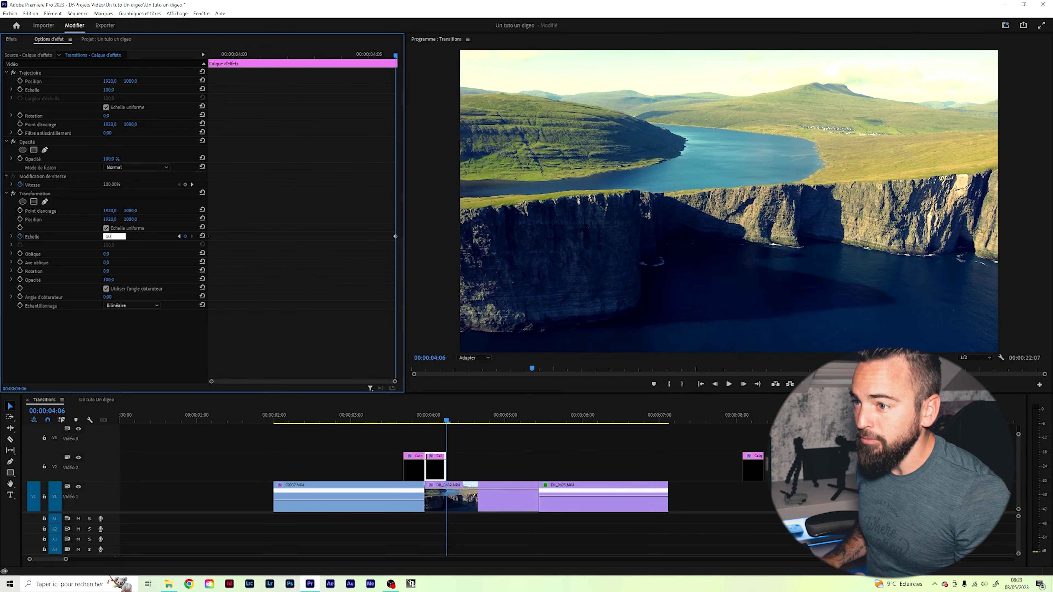
pyautogui.click(391, 420)
# Step: Preview the 130 zoom across the cut, then delete both Vidéo 2 adjustment layers
pyautogui.press('Right')
pyautogui.press('Right')
pyautogui.press('Right')
pyautogui.press('Right')
pyautogui.press('Right')
pyautogui.press('Right')
pyautogui.press('Right')
pyautogui.press('Right')
pyautogui.press('Right')
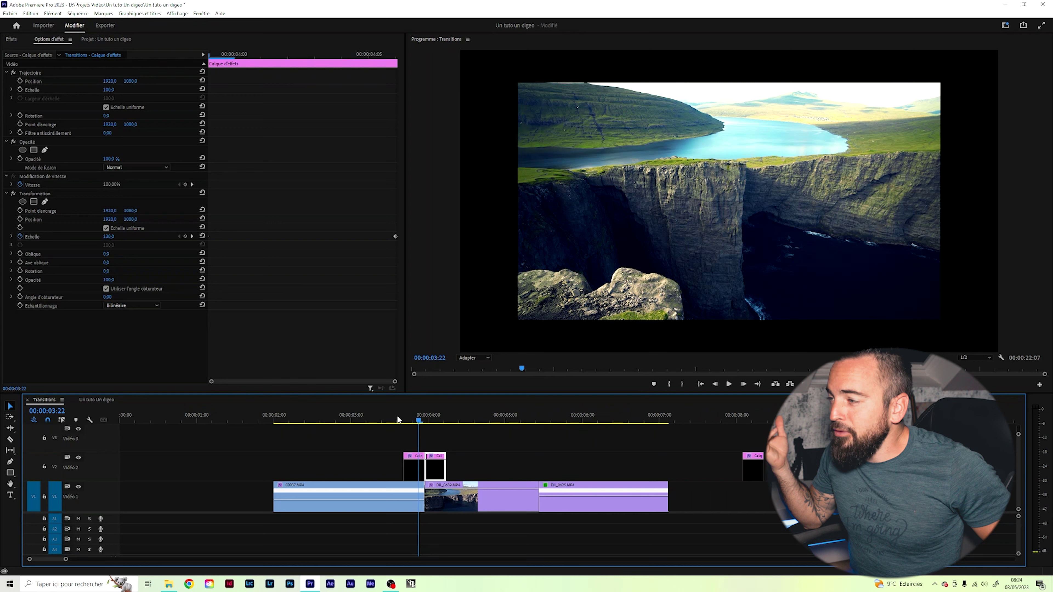
pyautogui.press('space')
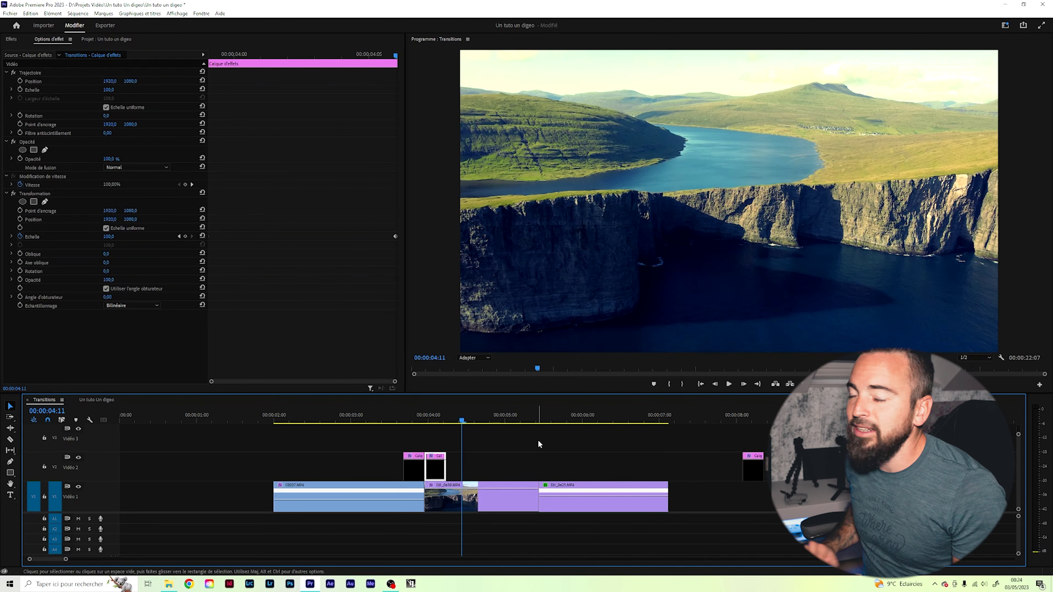
pyautogui.press('space')
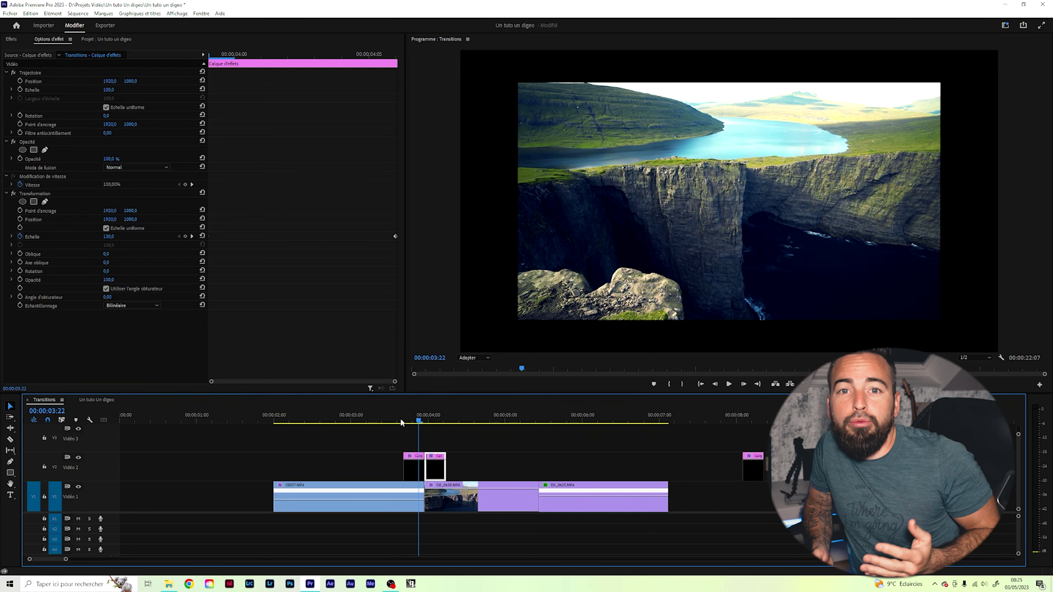
pyautogui.click(400, 422)
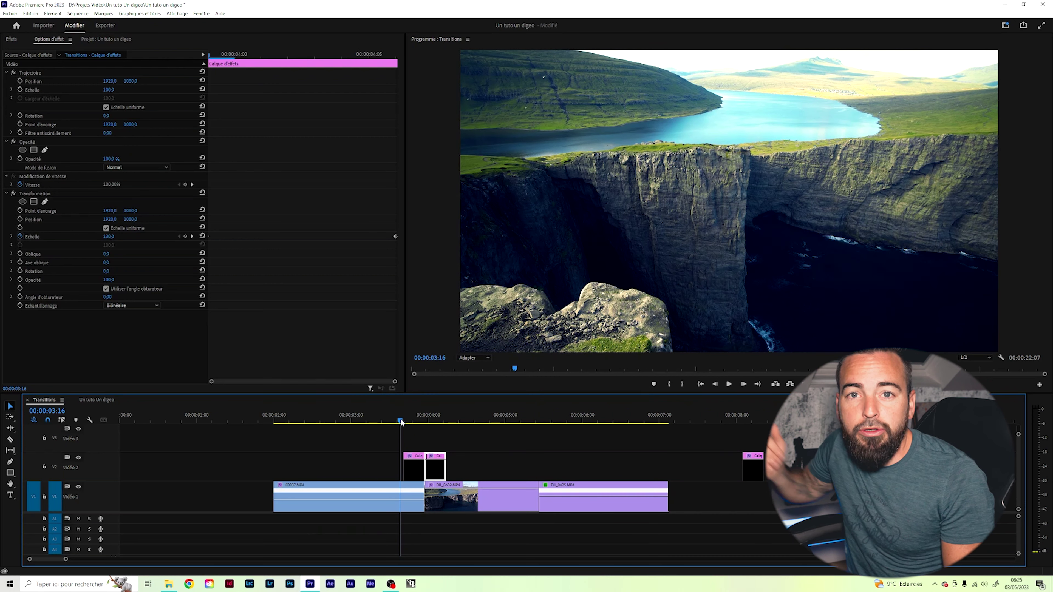
pyautogui.hotkey('shift', 'Right')
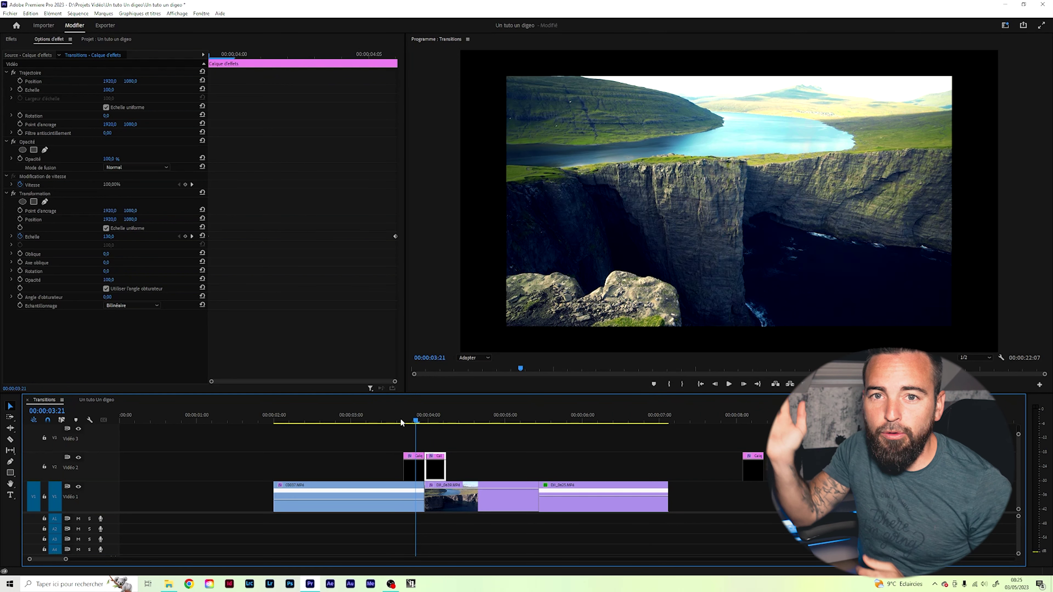
pyautogui.press('Delete')
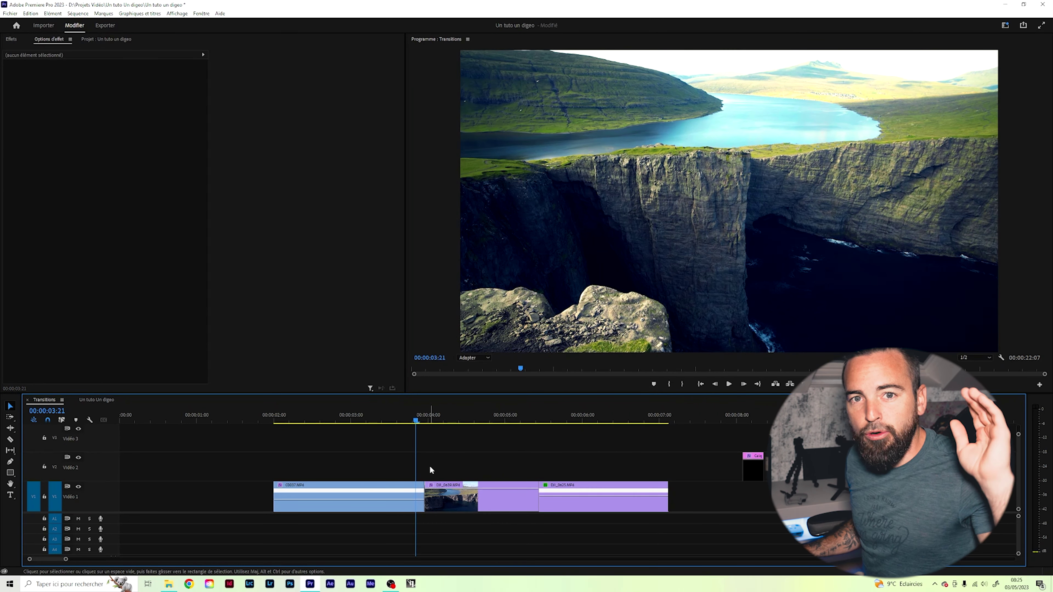
# Step: Add a Calque d'effets adjustment layer to Vidéo 2, trimmed to a few frames at the cut
pyautogui.hotkey('shift', '1')
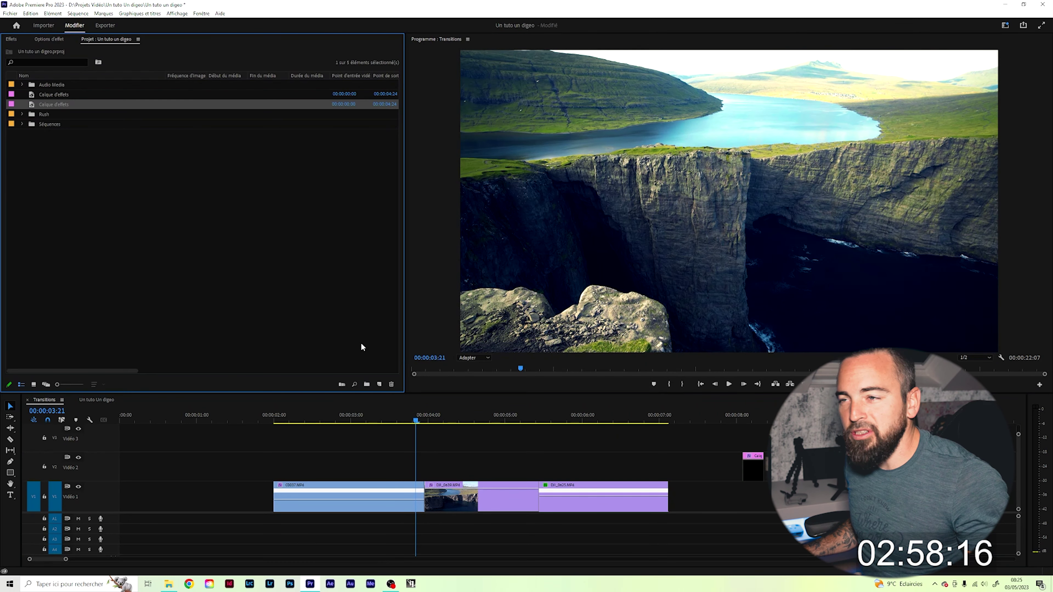
pyautogui.moveTo(54, 104)
pyautogui.mouseDown()
pyautogui.moveTo(291, 447)
pyautogui.moveTo(293, 466)
pyautogui.moveTo(404, 470)
pyautogui.mouseUp()
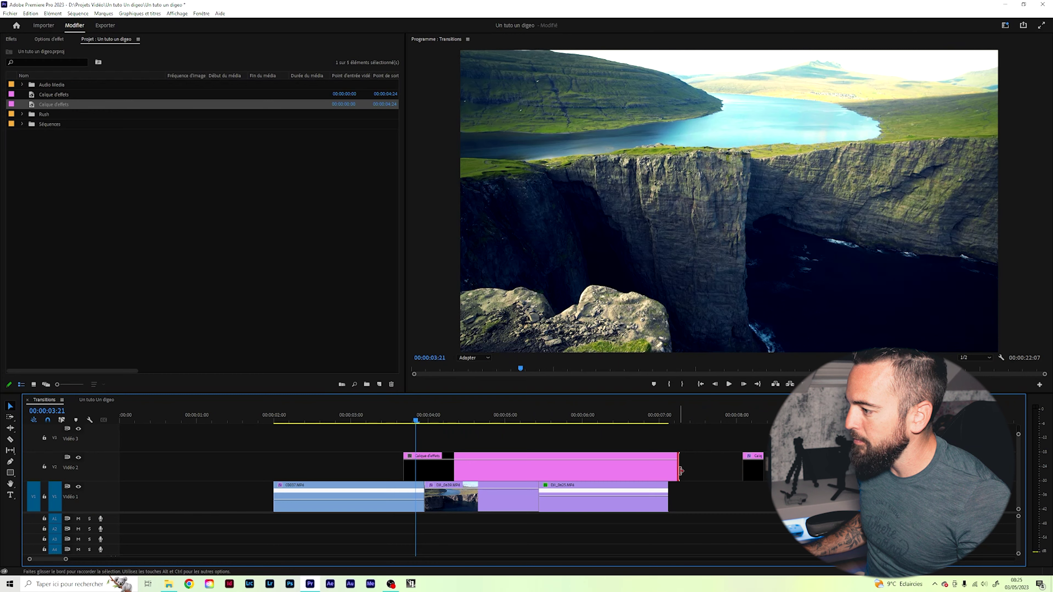
pyautogui.moveTo(678, 467); pyautogui.dragTo(424, 467)
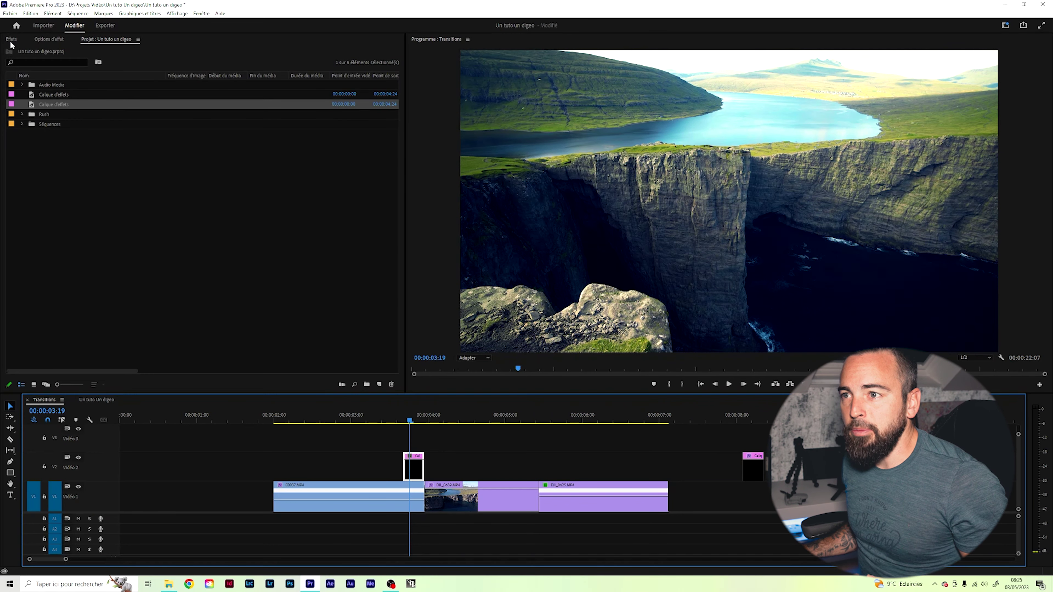
# Step: Apply the Réplication effect, searched as 'réplica', to the new adjustment layer
pyautogui.click(12, 39)
pyautogui.click(85, 50)
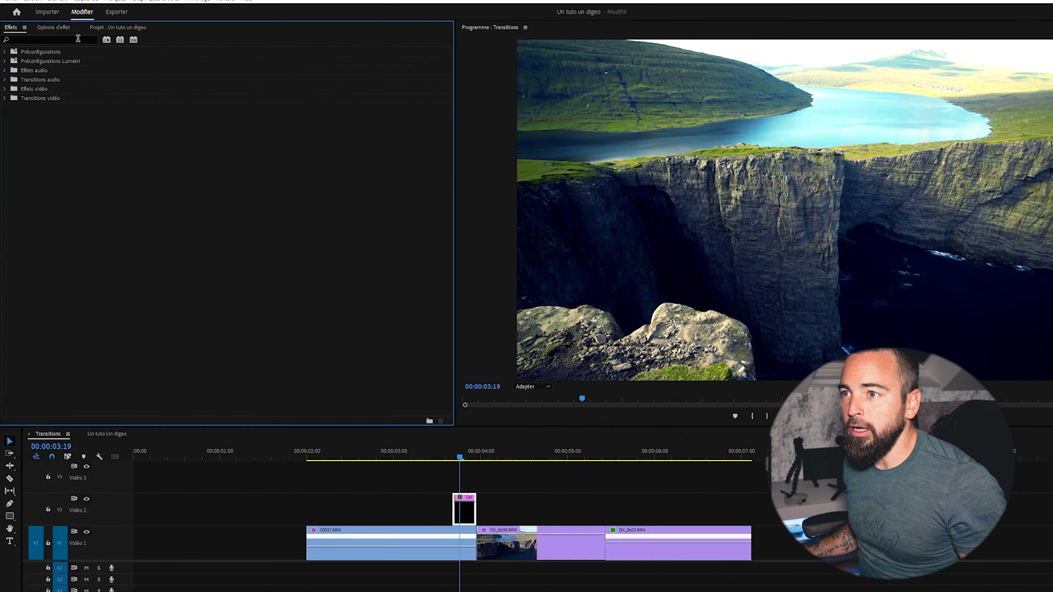
pyautogui.write('réplica')
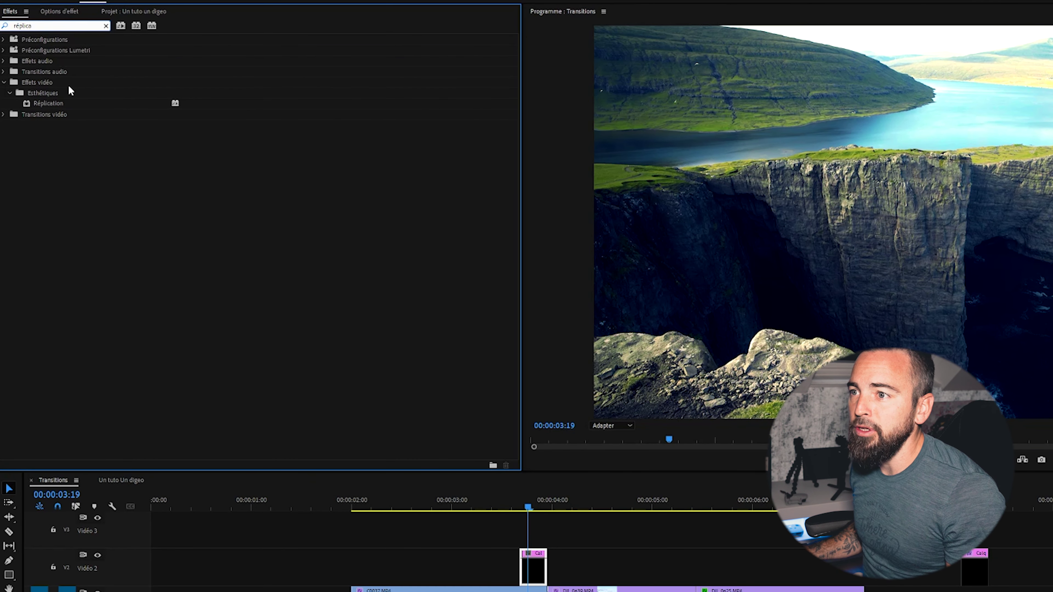
pyautogui.moveTo(58, 104); pyautogui.dragTo(528, 565)
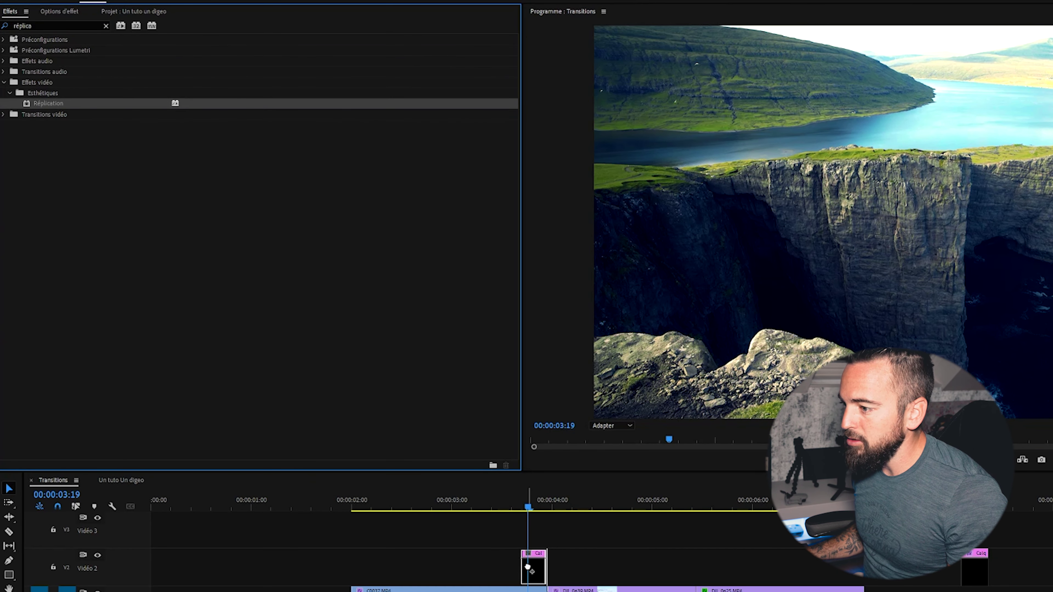
pyautogui.click(72, 12)
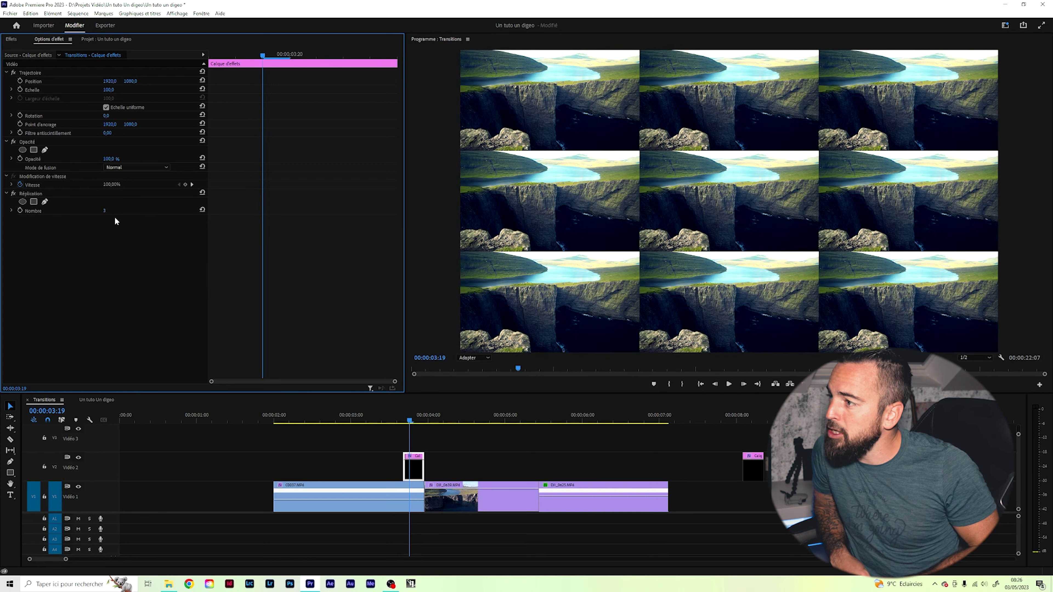
pyautogui.click(392, 410)
pyautogui.press('Left')
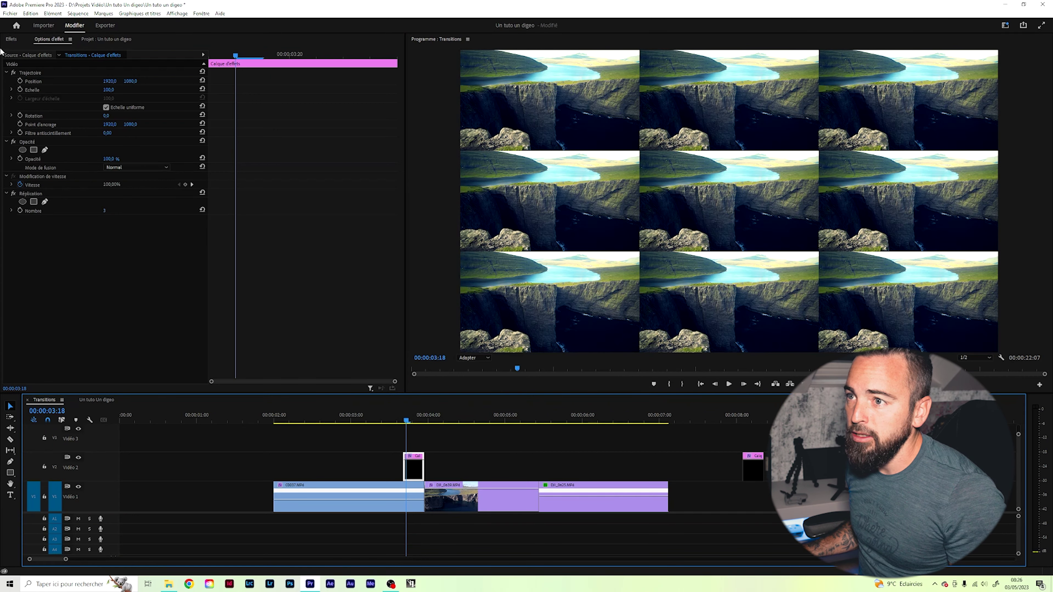
# Step: Apply the Miroir effect, searched as 'miroir', to the adjustment layer
pyautogui.click(11, 39)
pyautogui.click(89, 45)
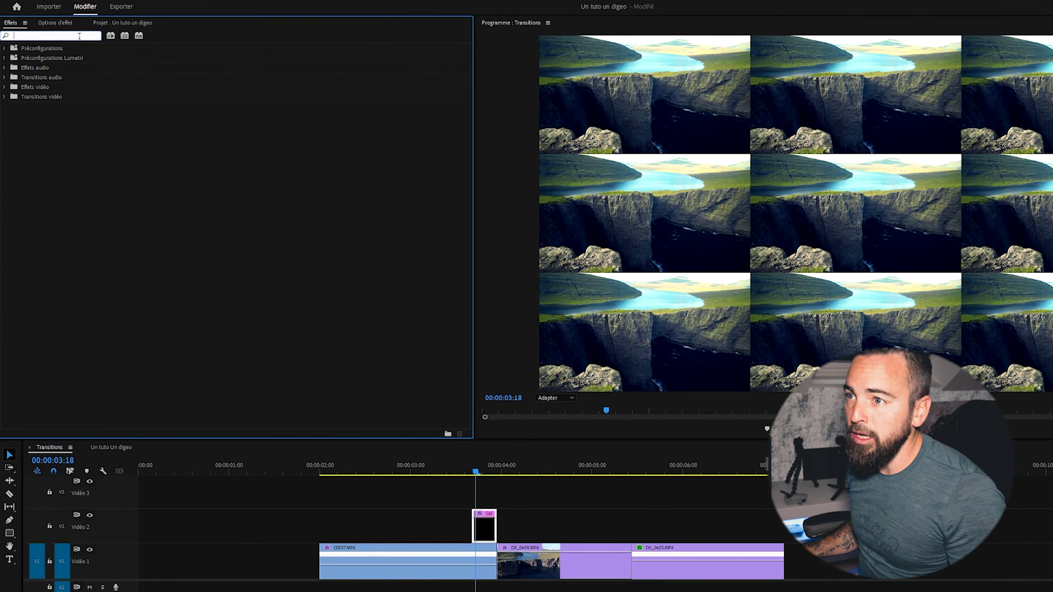
pyautogui.write('m')
pyautogui.write('iroir')
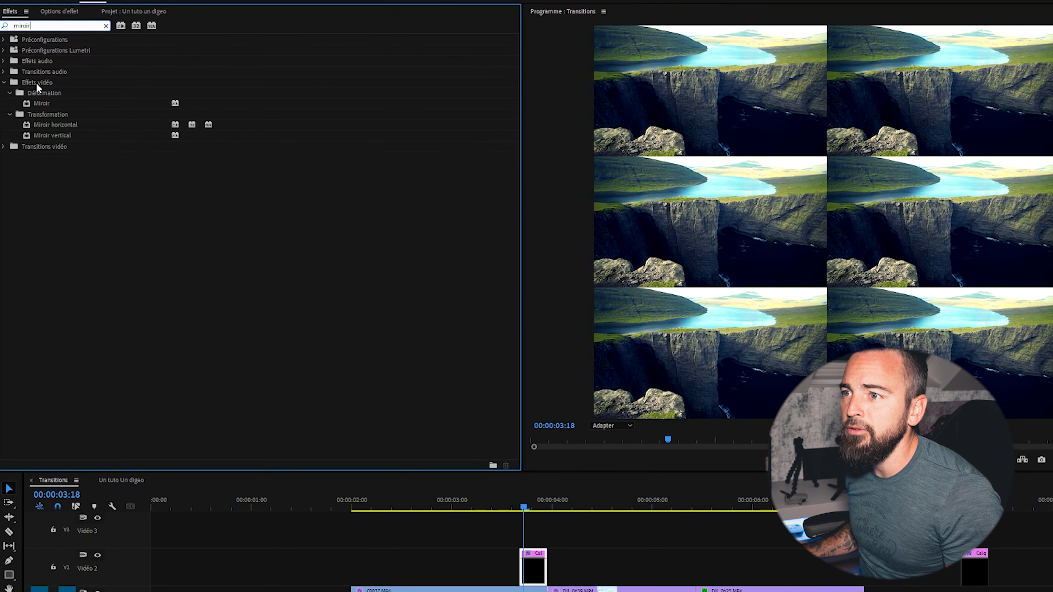
pyautogui.moveTo(46, 104)
pyautogui.mouseDown()
pyautogui.moveTo(523, 532)
pyautogui.moveTo(532, 571)
pyautogui.mouseUp()
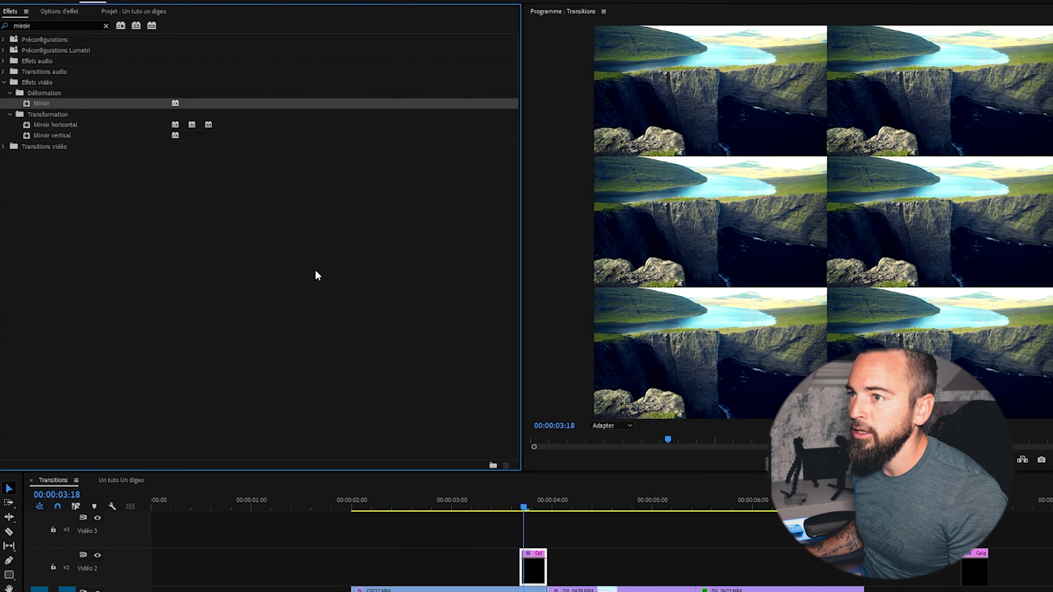
pyautogui.click(58, 12)
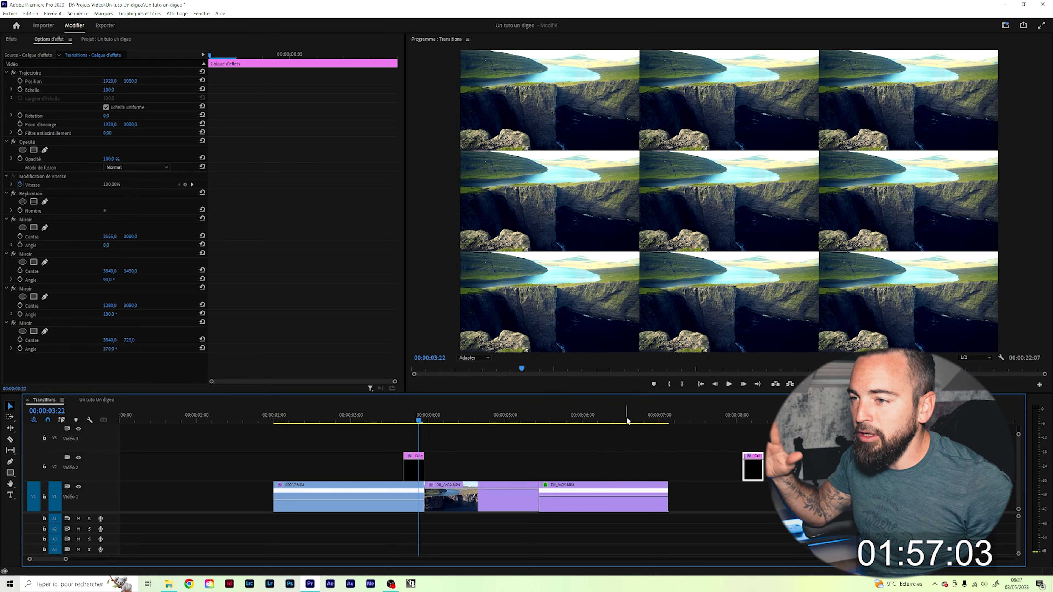
# Step: Select the first adjustment clip at 03:20 and set its Miroir Centre X to 2555
pyautogui.click(749, 420)
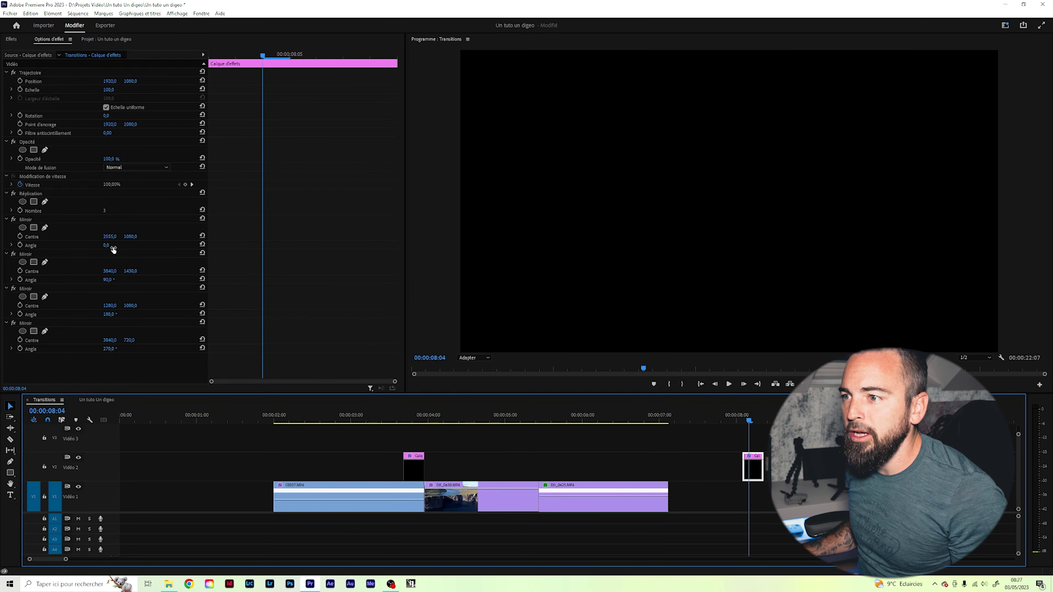
pyautogui.click(413, 418)
pyautogui.click(415, 463)
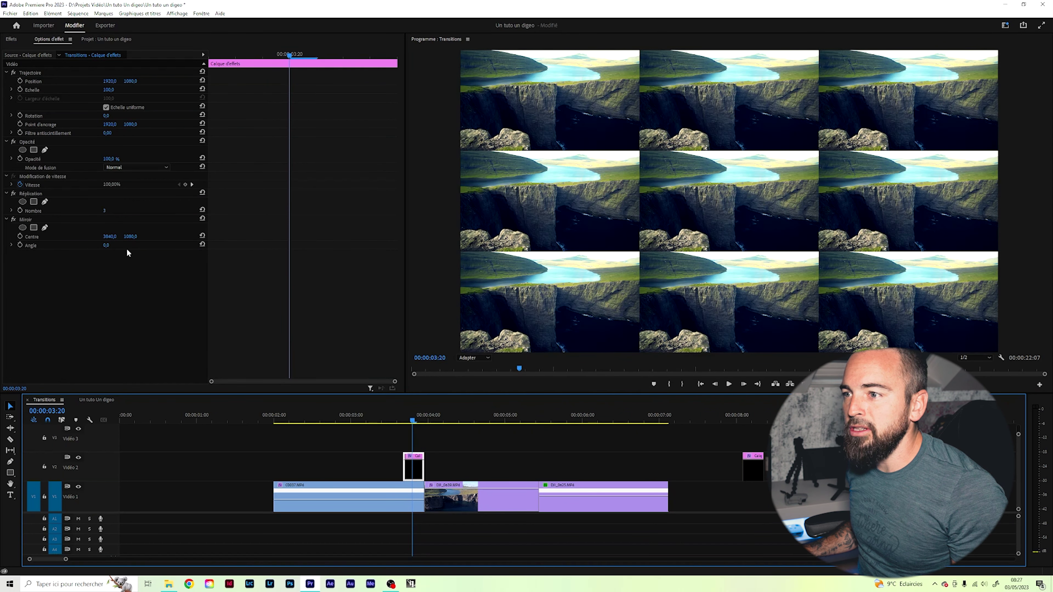
pyautogui.click(110, 237)
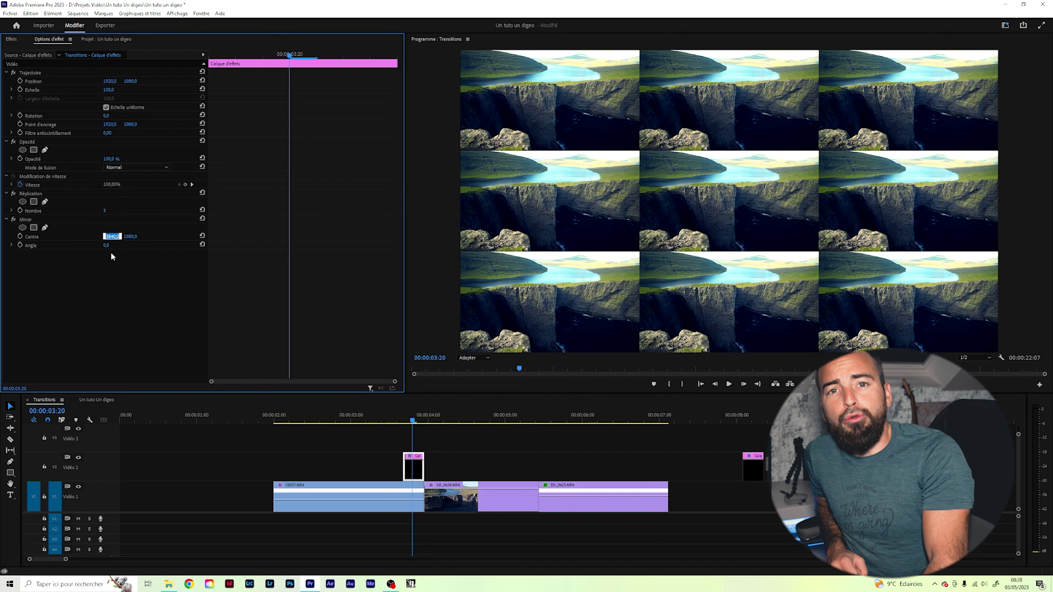
pyautogui.write('2555')
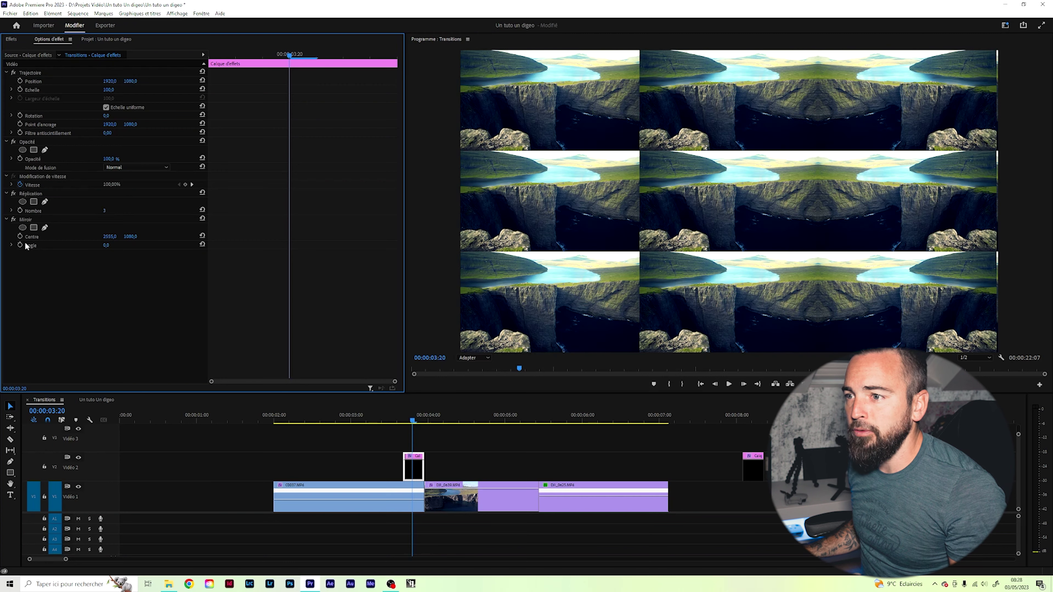
# Step: Duplicate the Miroir effect and set the copy's angle to 90°
pyautogui.click(27, 221)
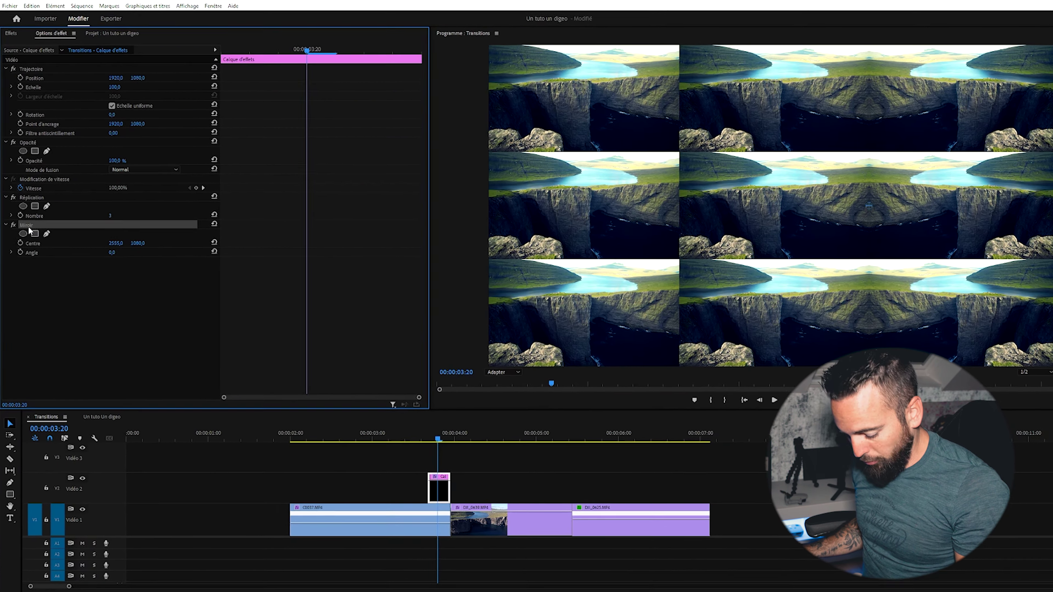
pyautogui.hotkey('ctrl', 'c')
pyautogui.hotkey('ctrl', 'v')
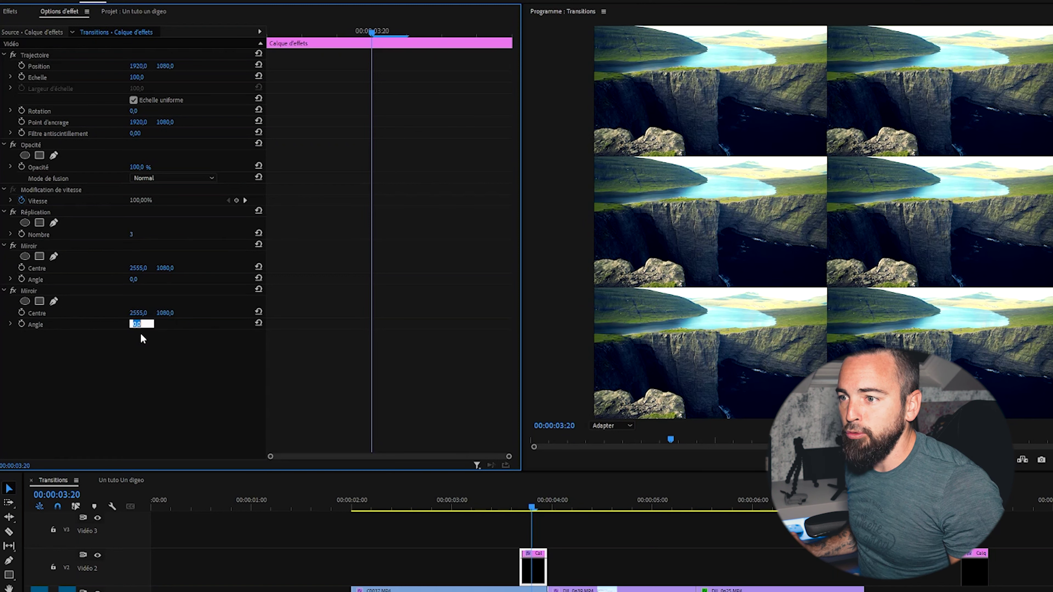
pyautogui.write('9')
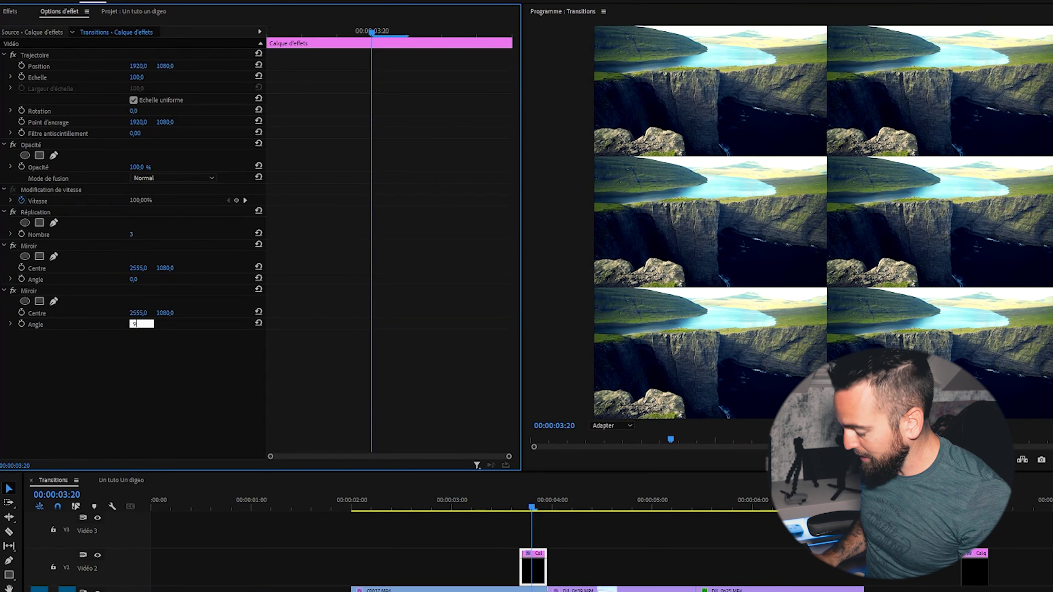
pyautogui.write('0')
pyautogui.press('Return')
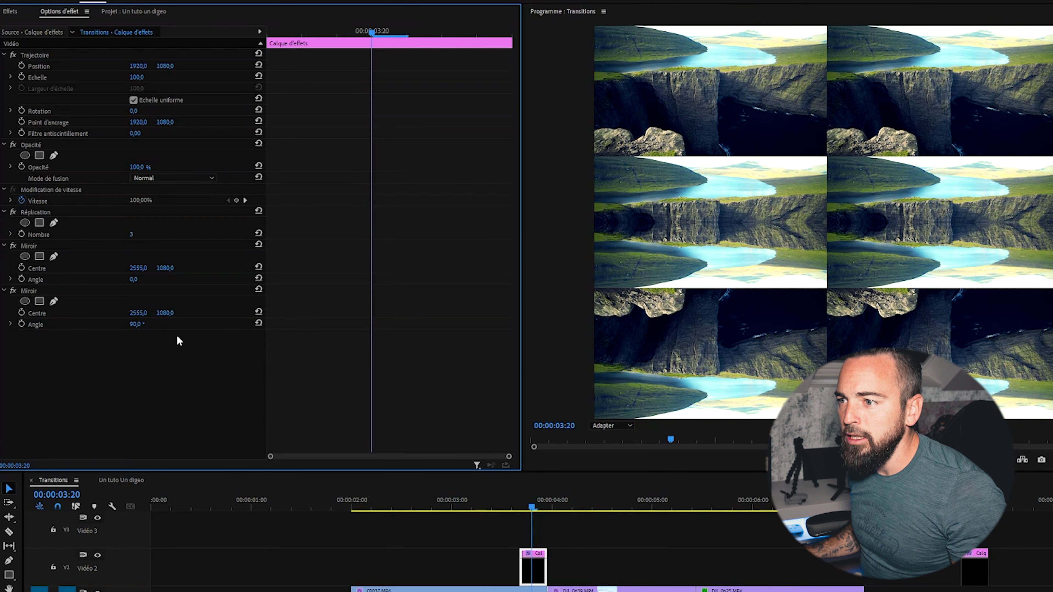
# Step: Set the second Miroir's centre to 3840, 1430
pyautogui.click(136, 317)
pyautogui.write('3840')
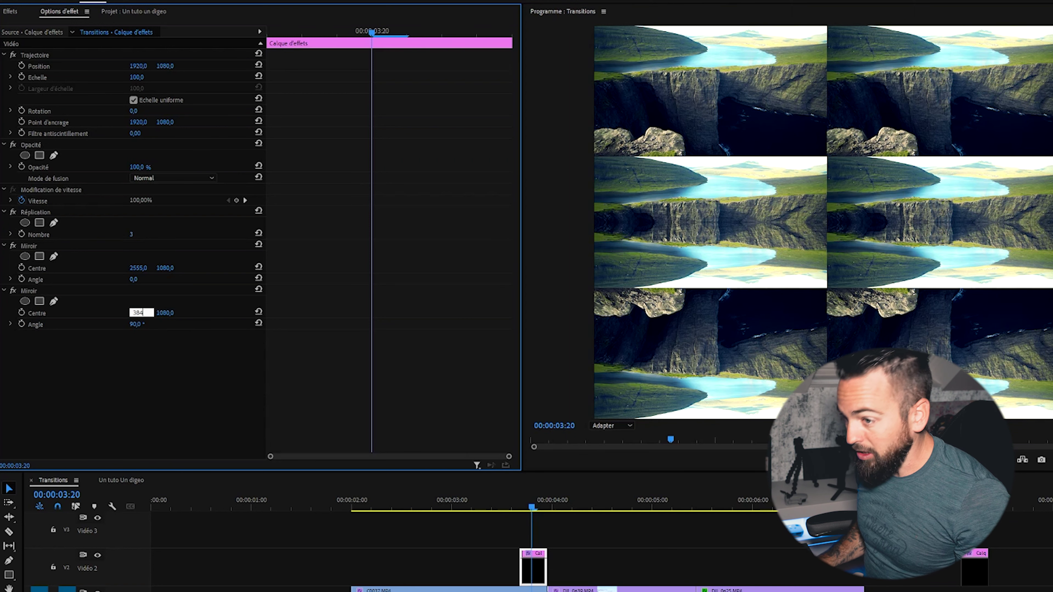
pyautogui.press('Return')
pyautogui.press('Right')
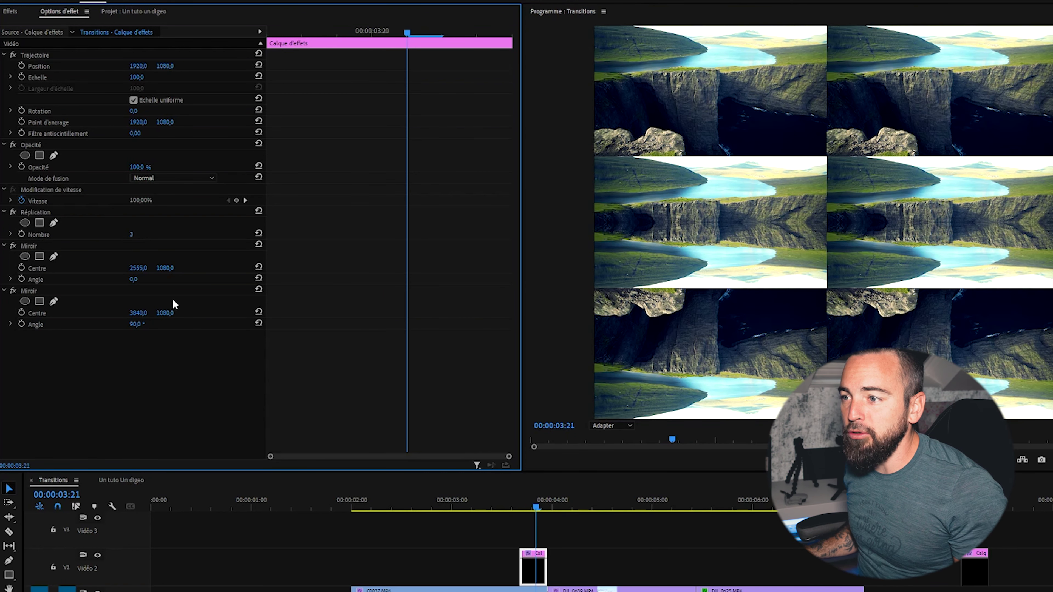
pyautogui.click(170, 314)
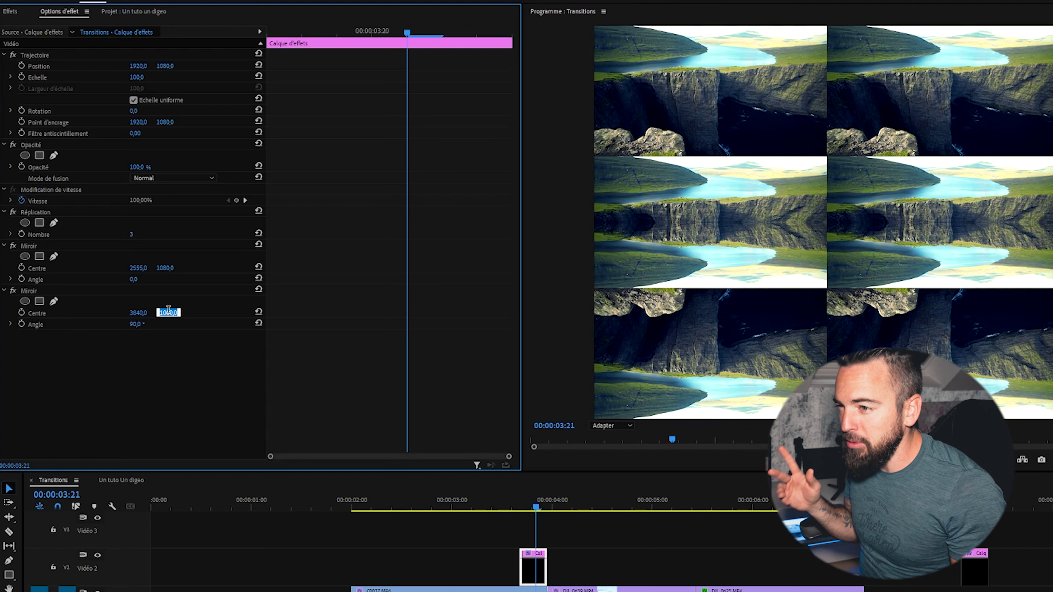
pyautogui.write('1440')
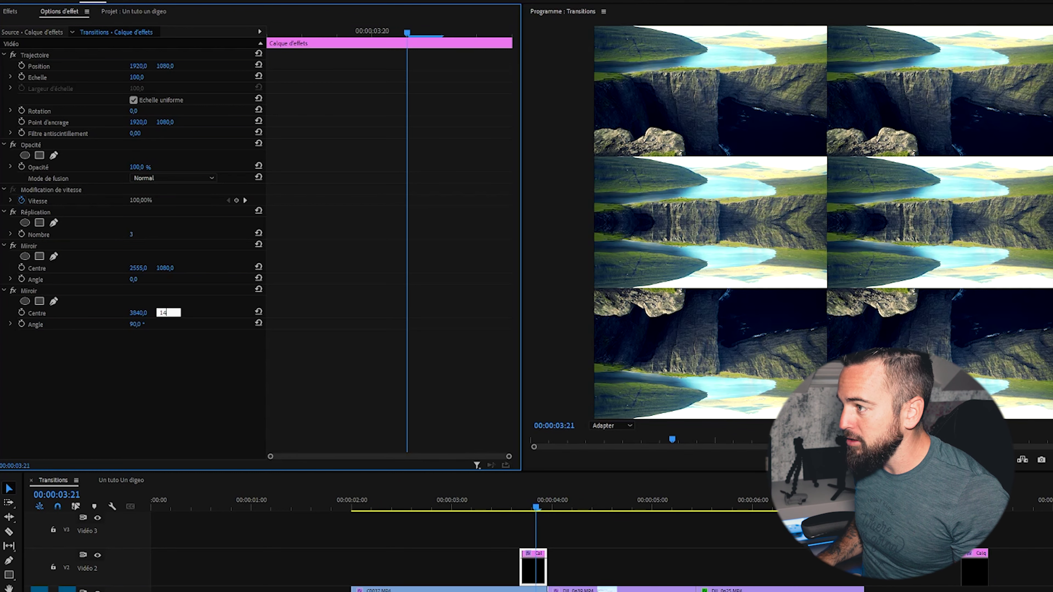
pyautogui.press('Return')
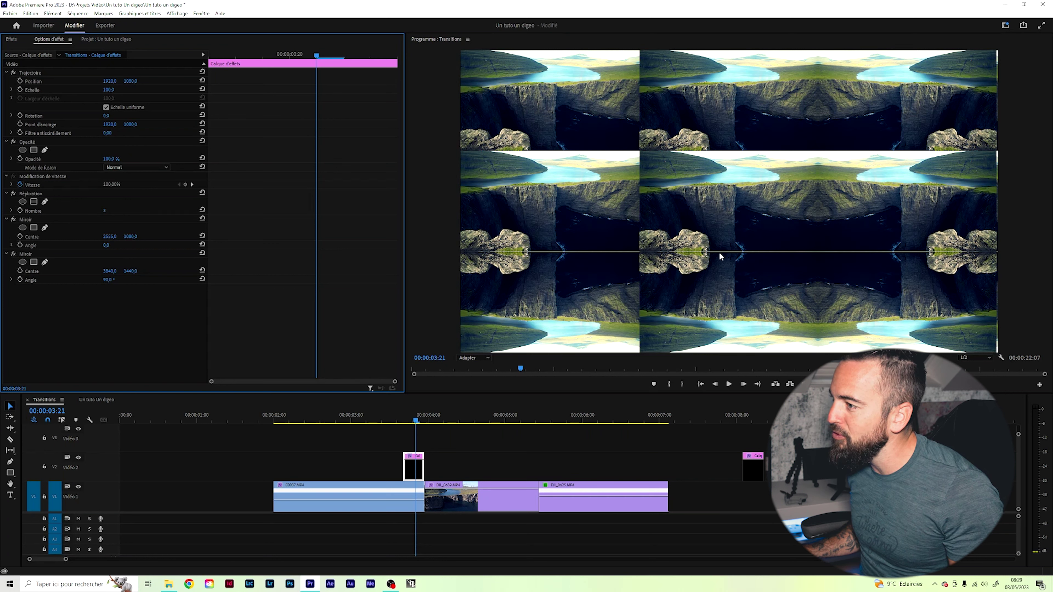
pyautogui.click(131, 271)
pyautogui.write('143')
pyautogui.press('Return')
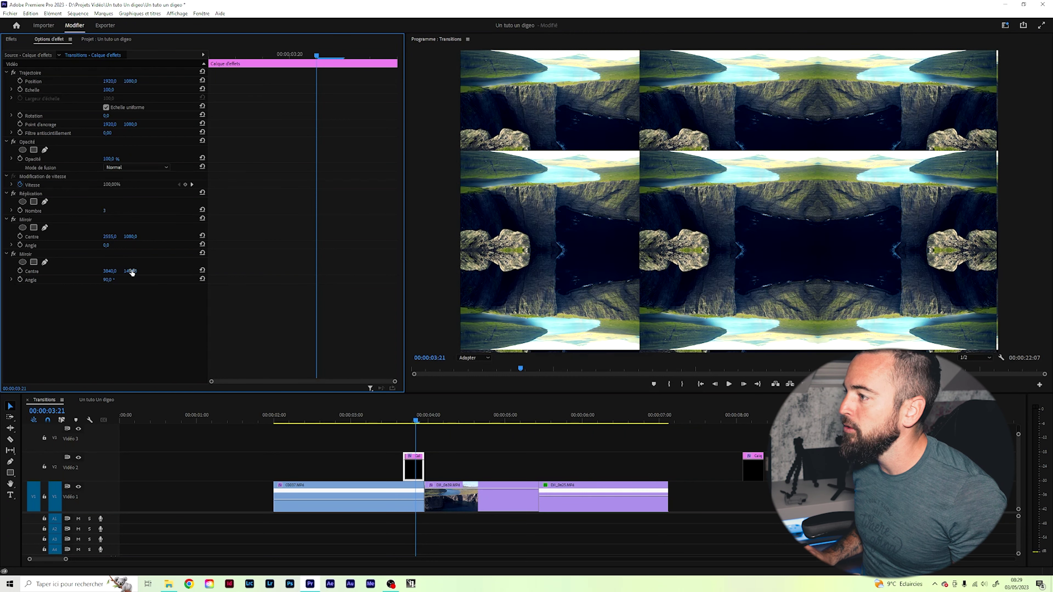
pyautogui.click(51, 265)
# Step: Duplicate Miroir as a third copy at 180° with Centre X 1280
pyautogui.hotkey('ctrl', 'c')
pyautogui.hotkey('ctrl', 'v')
pyautogui.click(109, 315)
pyautogui.write('1')
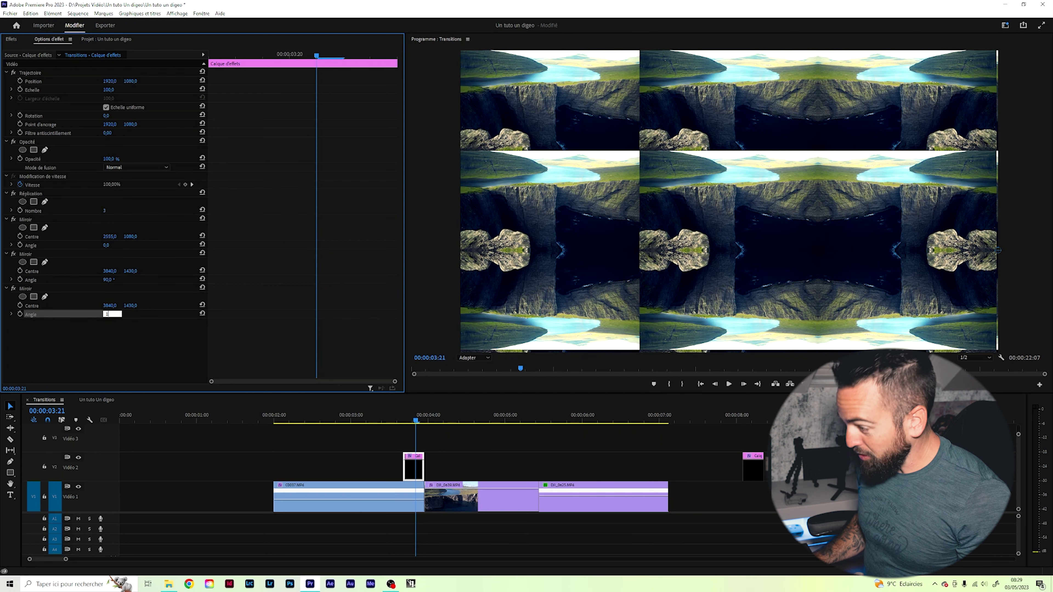
pyautogui.write('80')
pyautogui.click(133, 305)
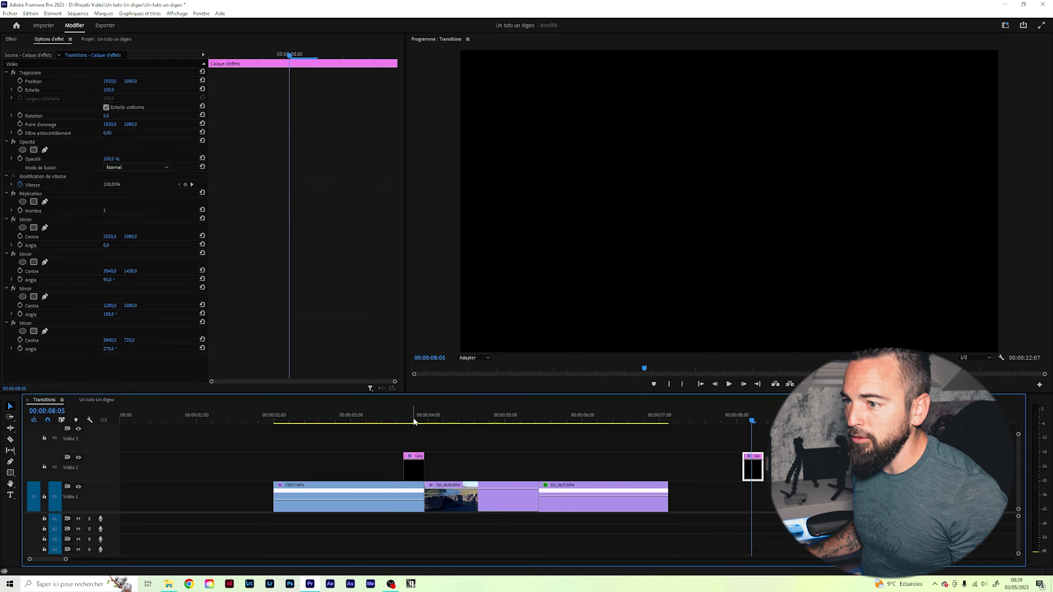
pyautogui.click(413, 419)
pyautogui.click(414, 461)
pyautogui.click(113, 306)
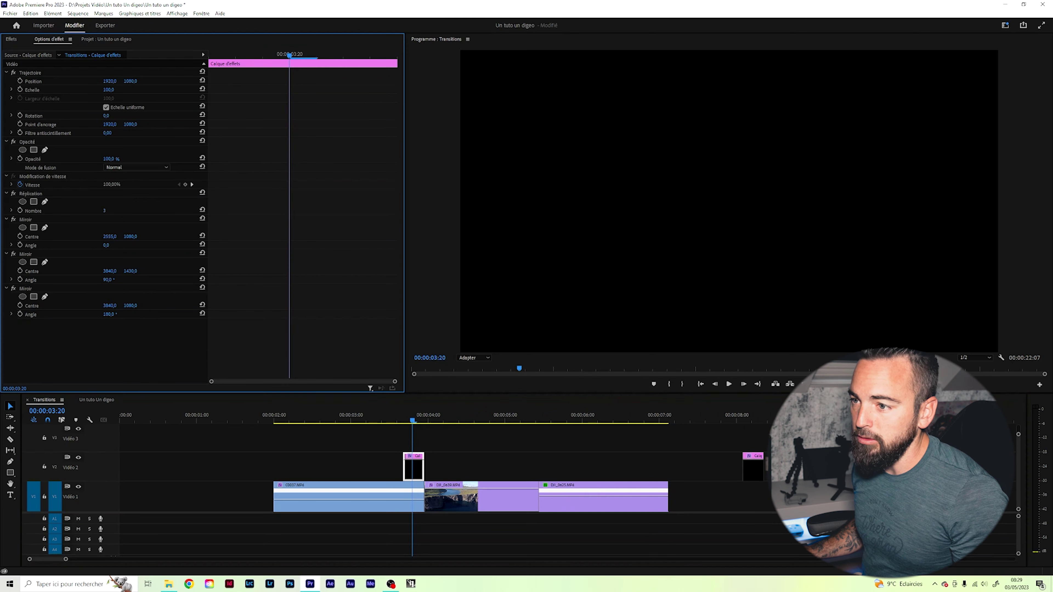
pyautogui.press('Return')
# Step: Duplicate it again as a fourth Miroir at 270° with Centre Y 720
pyautogui.click(56, 291)
pyautogui.hotkey('ctrl', 'c')
pyautogui.hotkey('ctrl', 'v')
pyautogui.write('27')
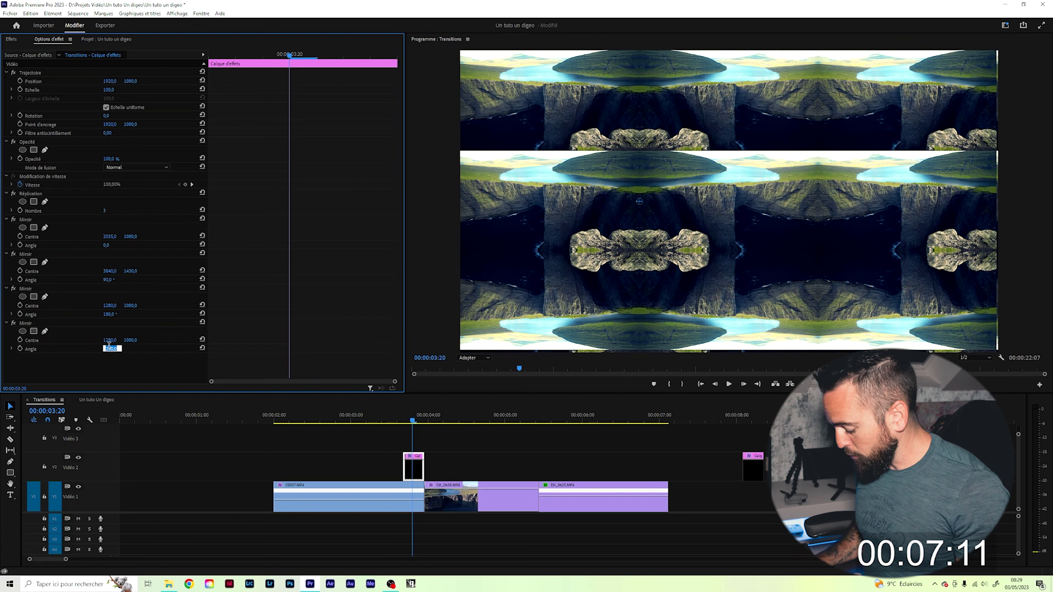
pyautogui.write('3840')
pyautogui.press('Return')
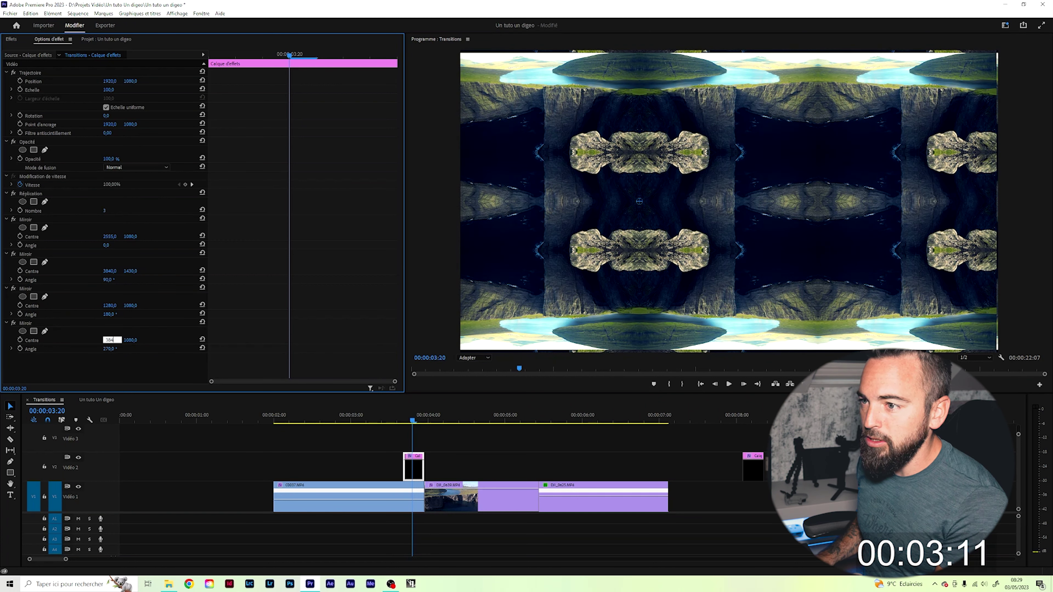
pyautogui.press('Right')
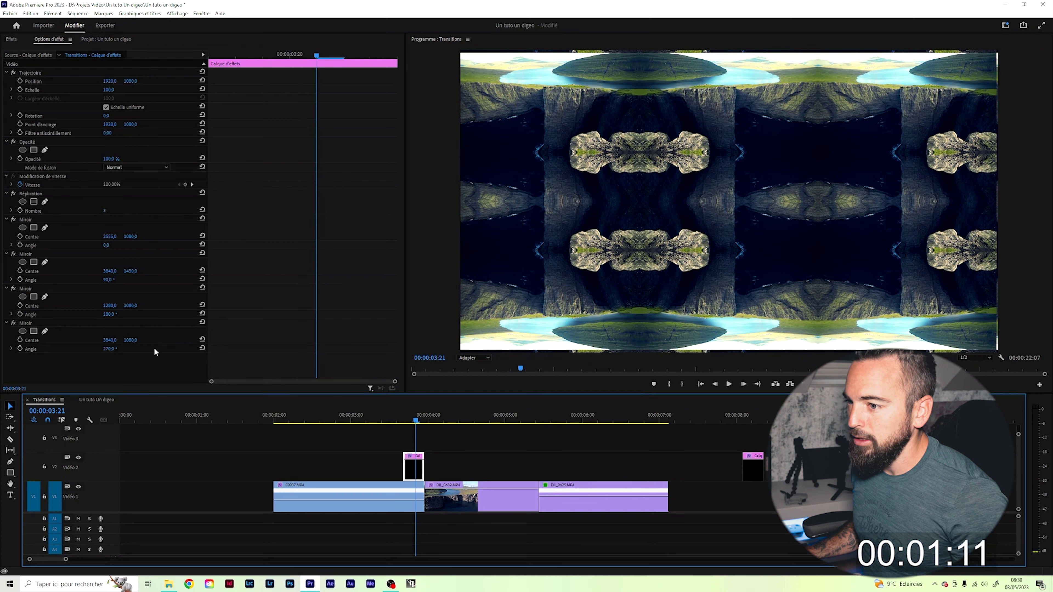
pyautogui.click(133, 340)
pyautogui.write('720')
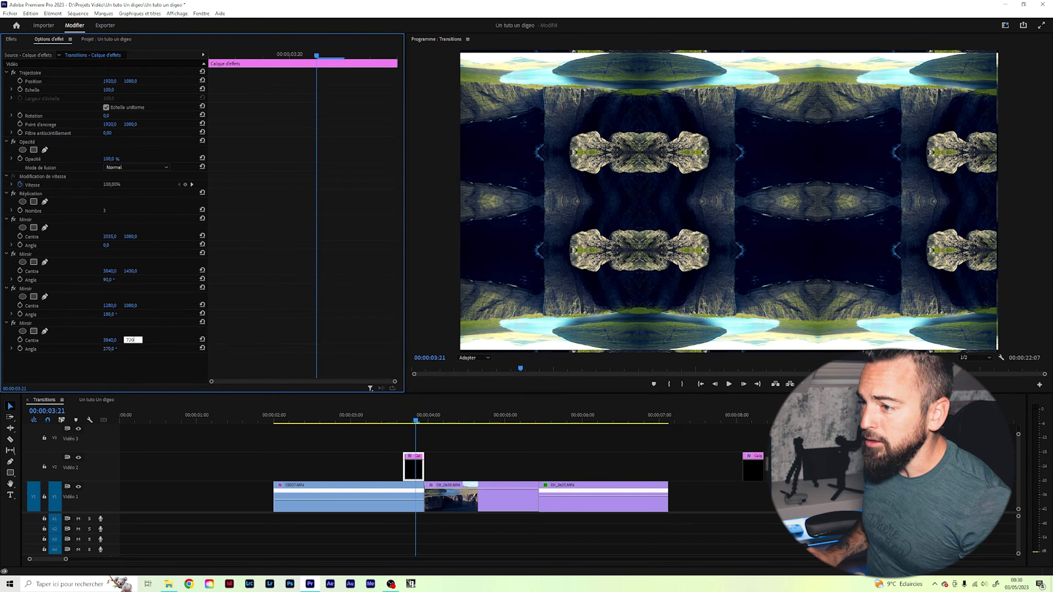
pyautogui.press('Return')
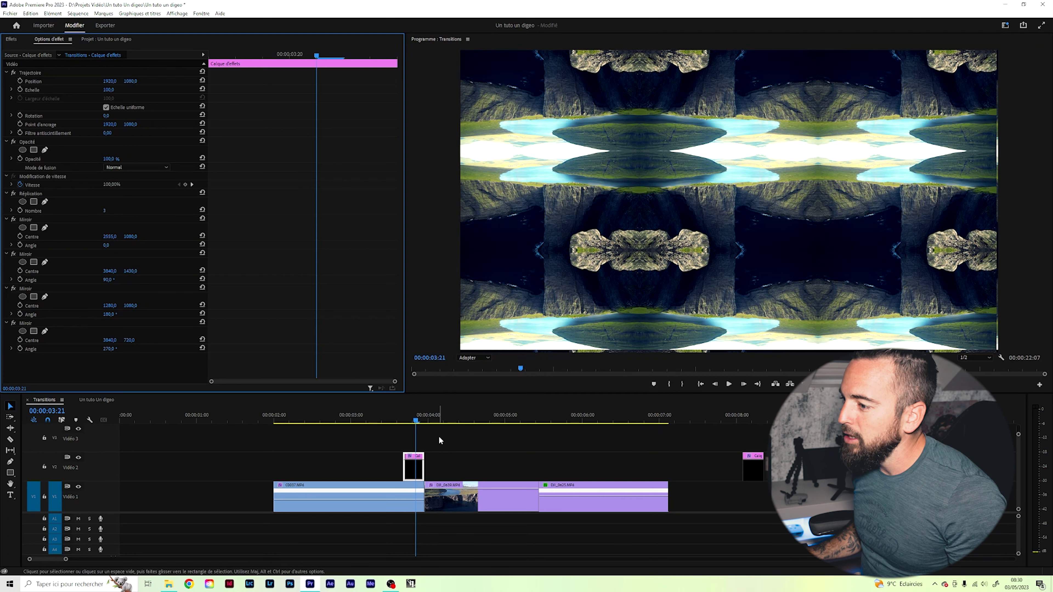
# Step: Place a Calque d'effets clip on Vidéo 3 at 03:18, trimmed to a short span at the cut
pyautogui.click(407, 420)
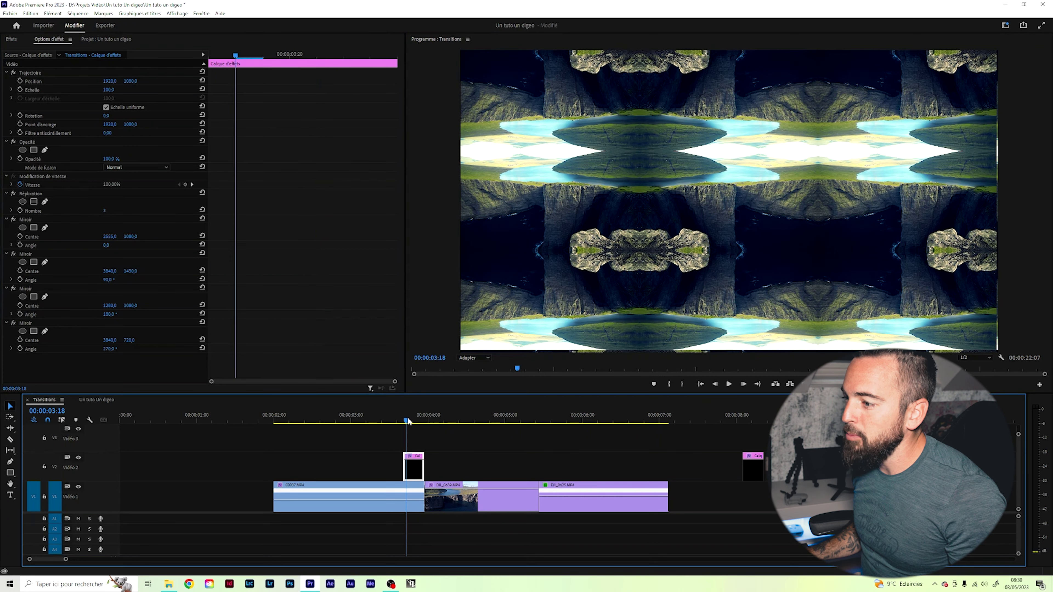
pyautogui.click(397, 432)
pyautogui.click(110, 39)
pyautogui.moveTo(63, 102)
pyautogui.mouseDown()
pyautogui.moveTo(360, 440)
pyautogui.moveTo(337, 440)
pyautogui.moveTo(405, 440)
pyautogui.mouseUp()
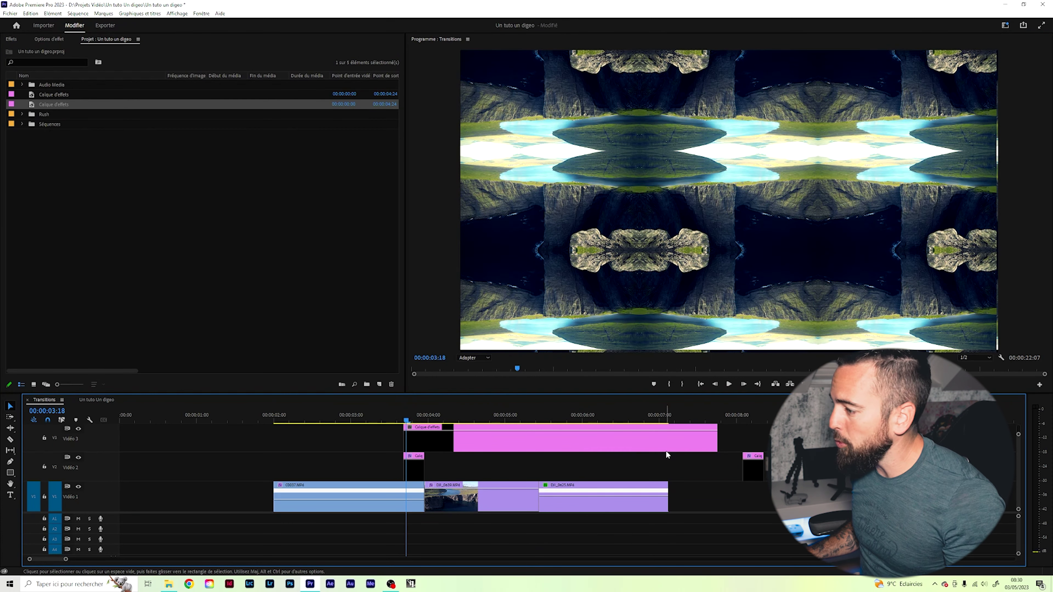
pyautogui.moveTo(718, 441); pyautogui.dragTo(446, 443)
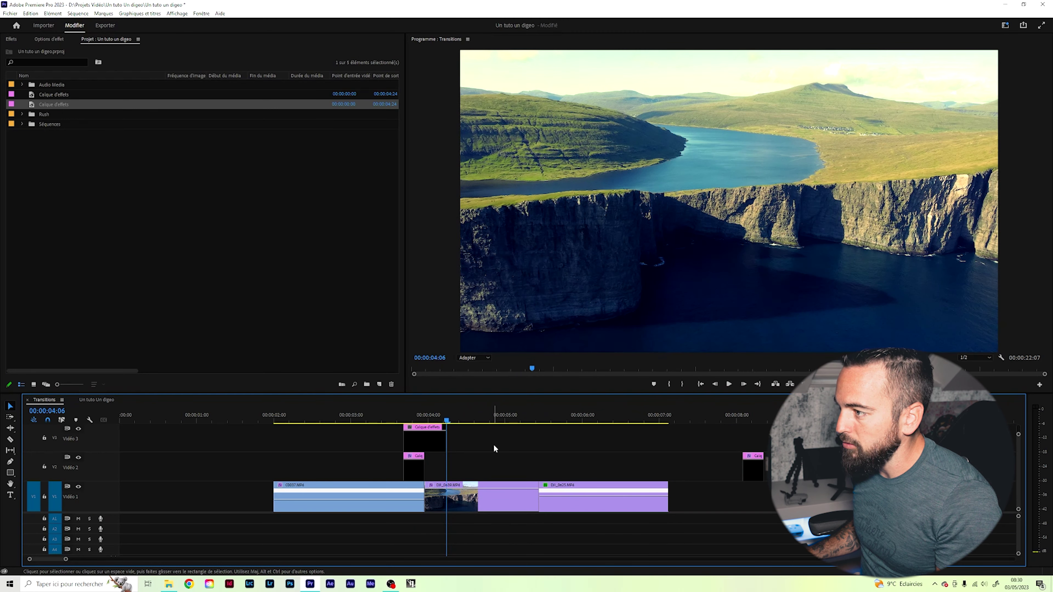
pyautogui.click(424, 440)
pyautogui.press('Up')
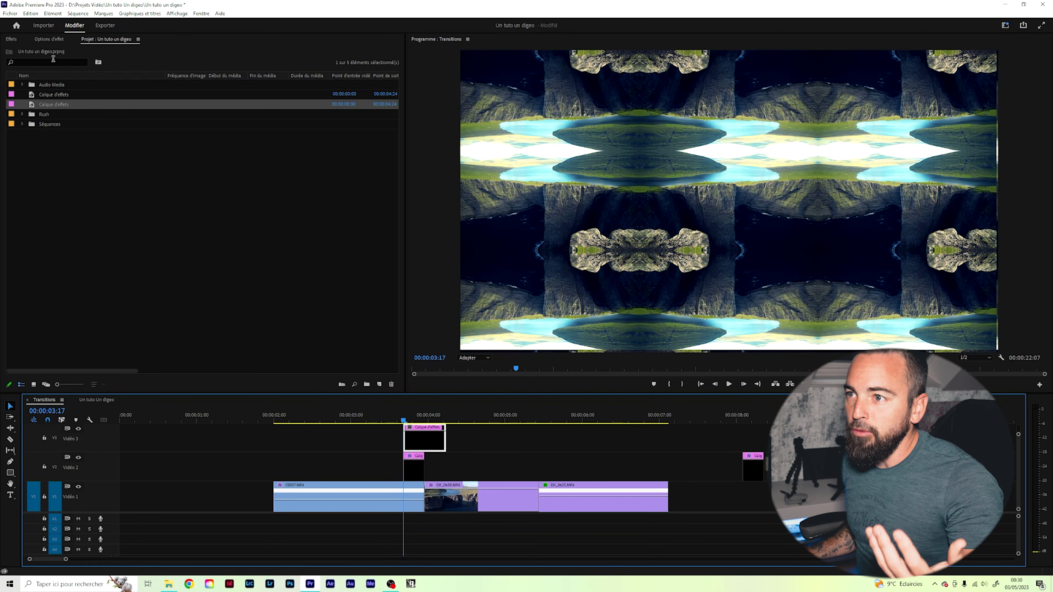
# Step: Apply the Transformation effect, searched as 'transf', to the Vidéo 3 adjustment clip
pyautogui.click(11, 39)
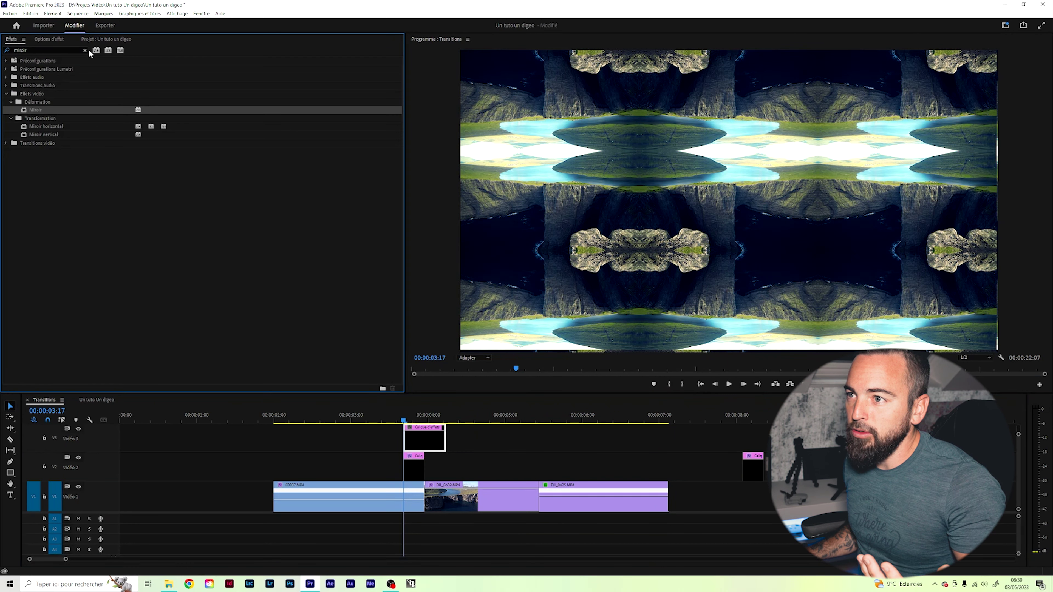
pyautogui.write('transf')
pyautogui.moveTo(379, 415); pyautogui.dragTo(422, 443)
pyautogui.click(42, 38)
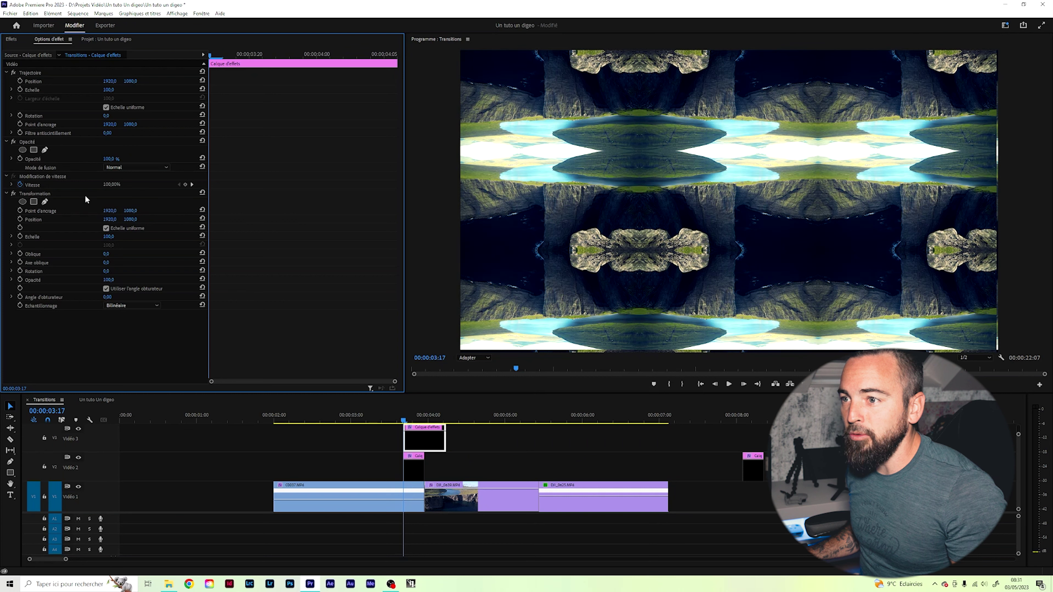
# Step: Keyframe Transformation Échelle from 300 at the clip start to 100 at its end
pyautogui.click(109, 237)
pyautogui.write('30')
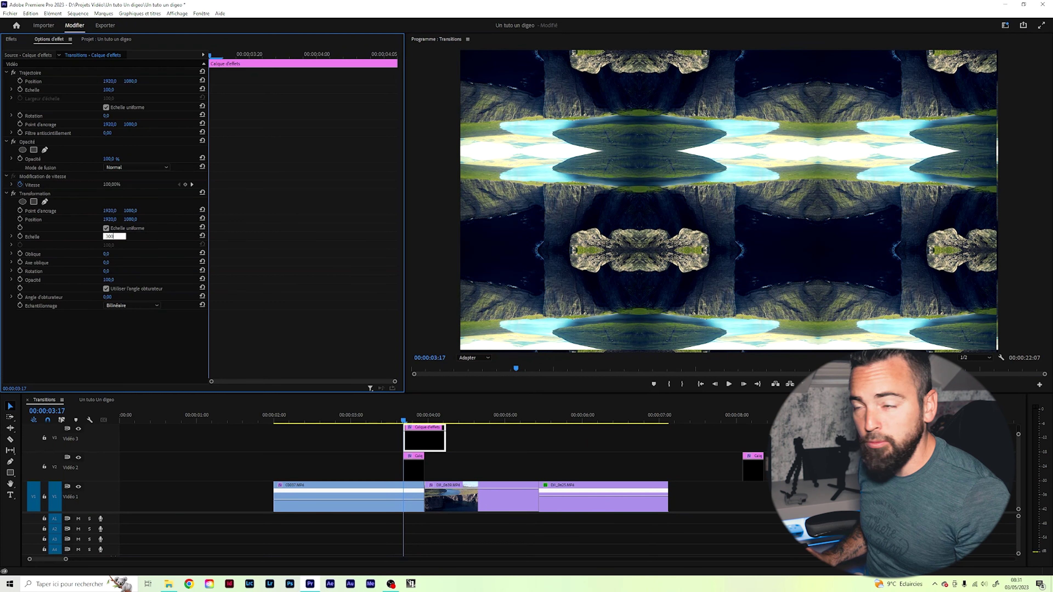
pyautogui.click(20, 236)
pyautogui.press('End')
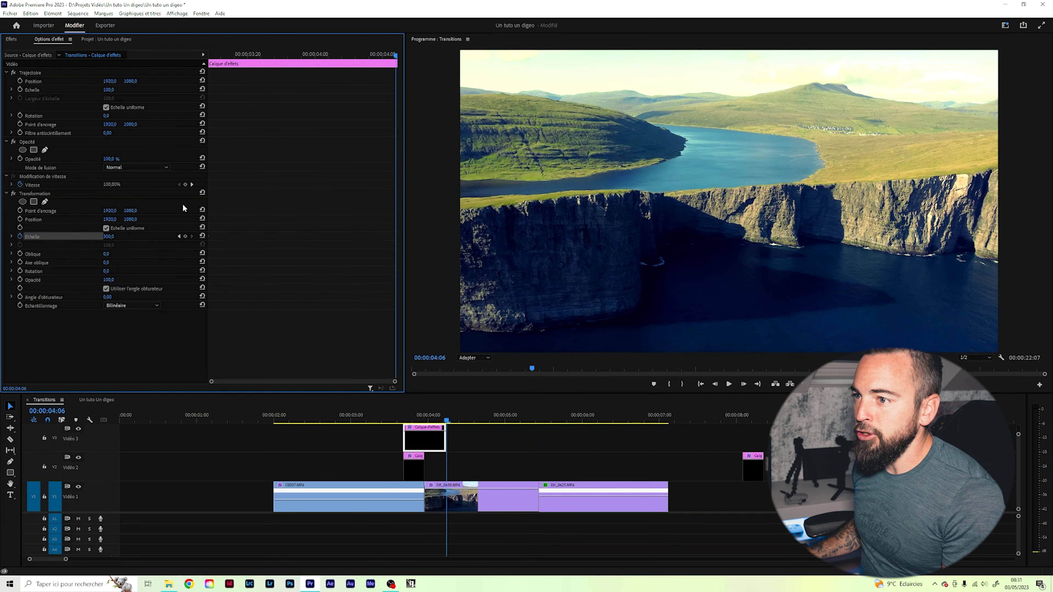
pyautogui.write('100')
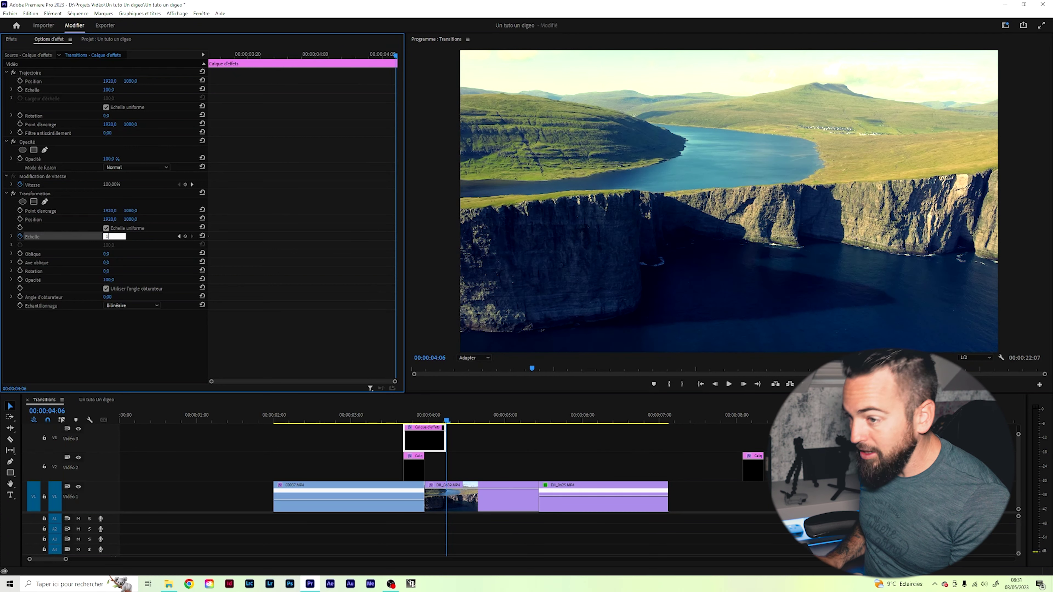
# Step: Step through and play back the 300-to-100 zoom across the cut
pyautogui.press('Up')
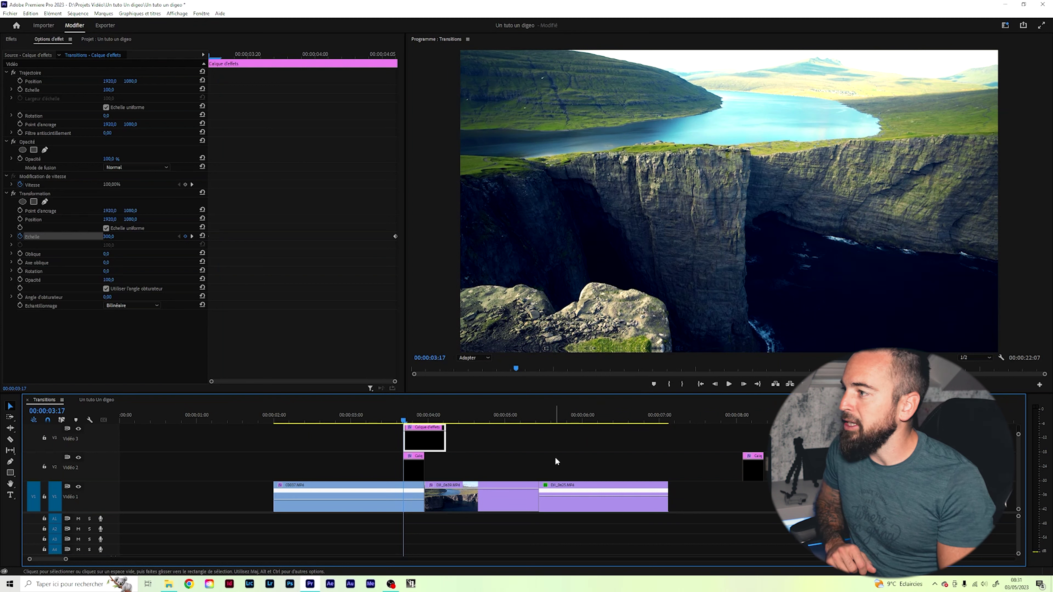
pyautogui.press('Right')
pyautogui.press('Right')
pyautogui.press('Right')
pyautogui.press('Right')
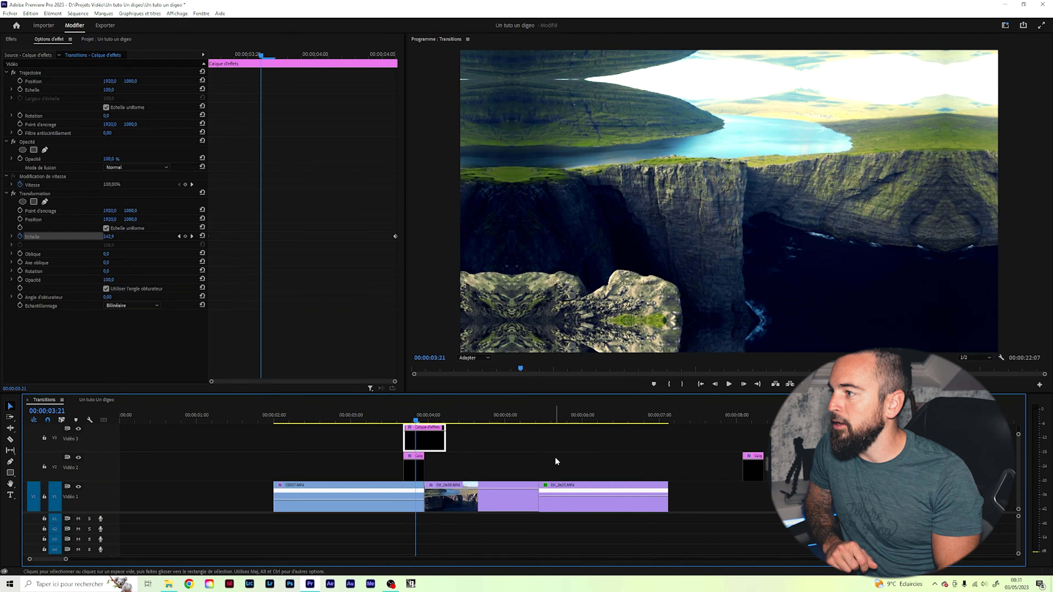
pyautogui.press('Right')
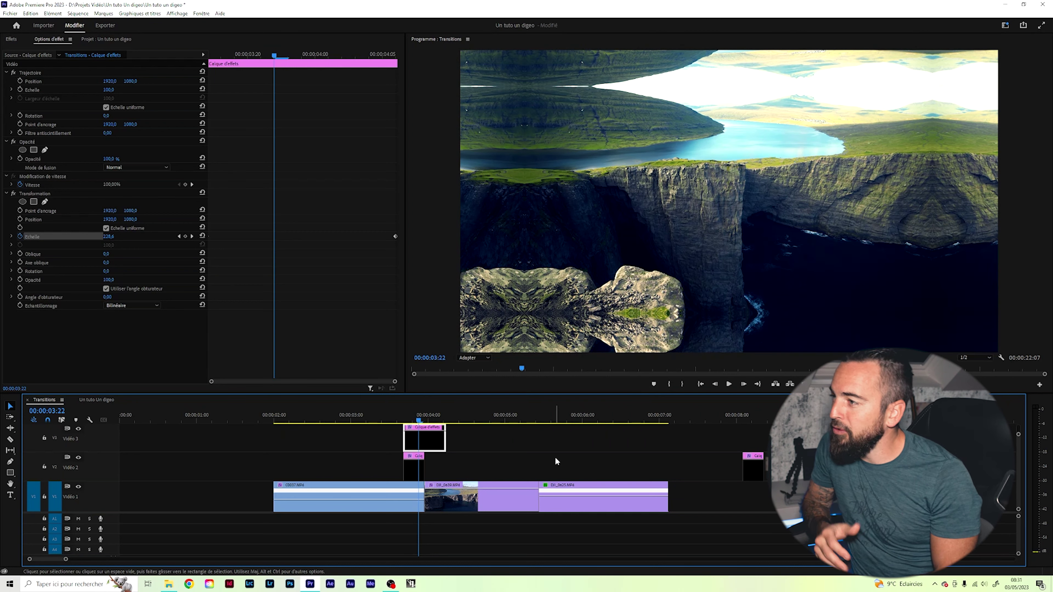
pyautogui.press('Right')
pyautogui.press('Right')
pyautogui.press('Right')
pyautogui.press('Right')
pyautogui.press('Right')
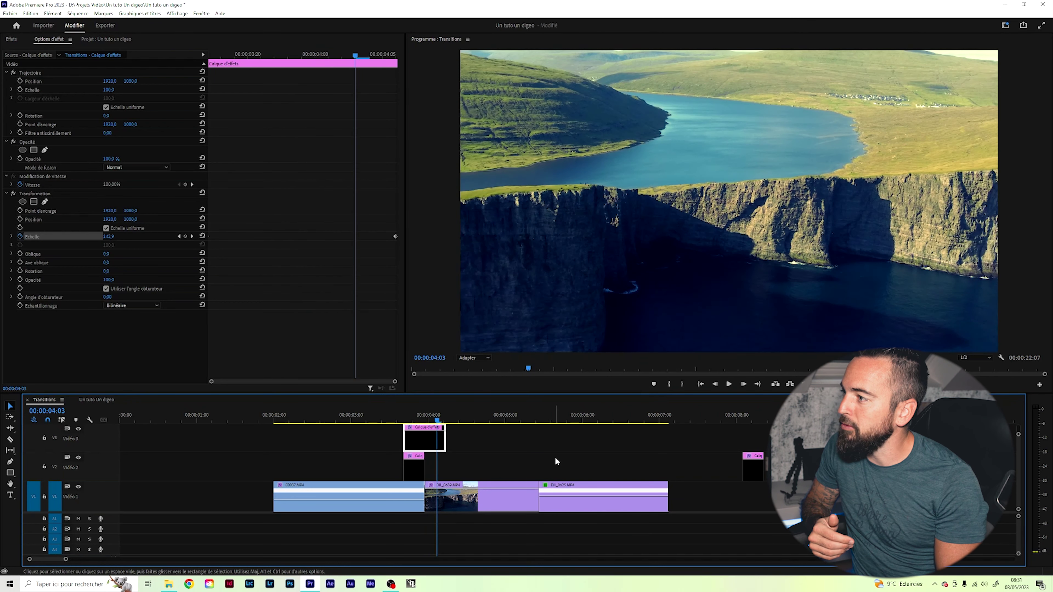
pyautogui.press('Right')
pyautogui.press('Right')
pyautogui.press('Right')
pyautogui.press('Right')
pyautogui.press('Right')
pyautogui.press('Right')
pyautogui.press('Right')
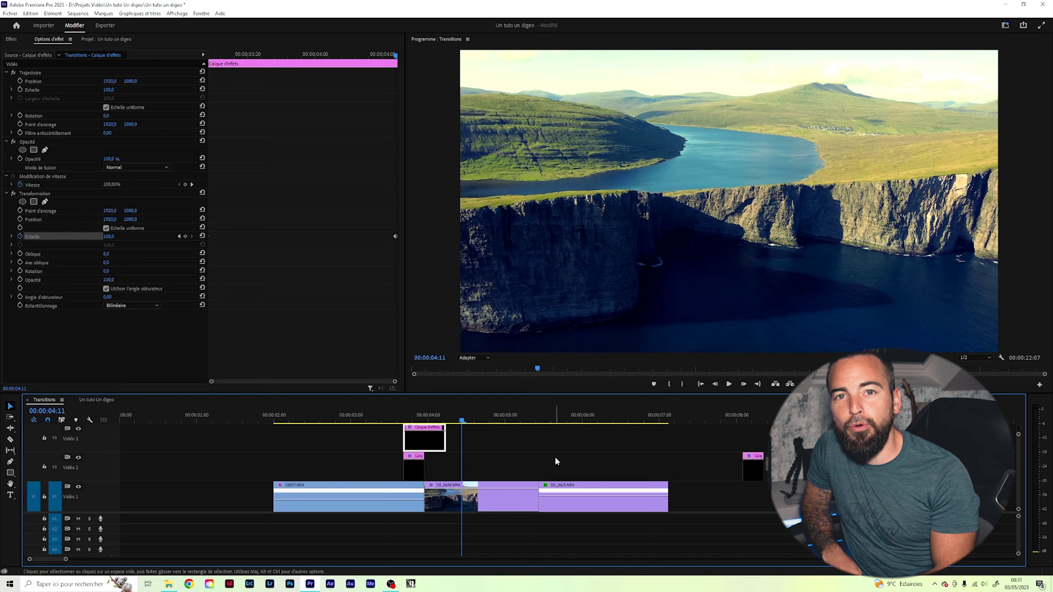
pyautogui.press('Left')
pyautogui.press('Left')
pyautogui.press('Left')
pyautogui.press('Left')
pyautogui.press('Left')
pyautogui.press('Left')
pyautogui.press('Left')
pyautogui.press('Left')
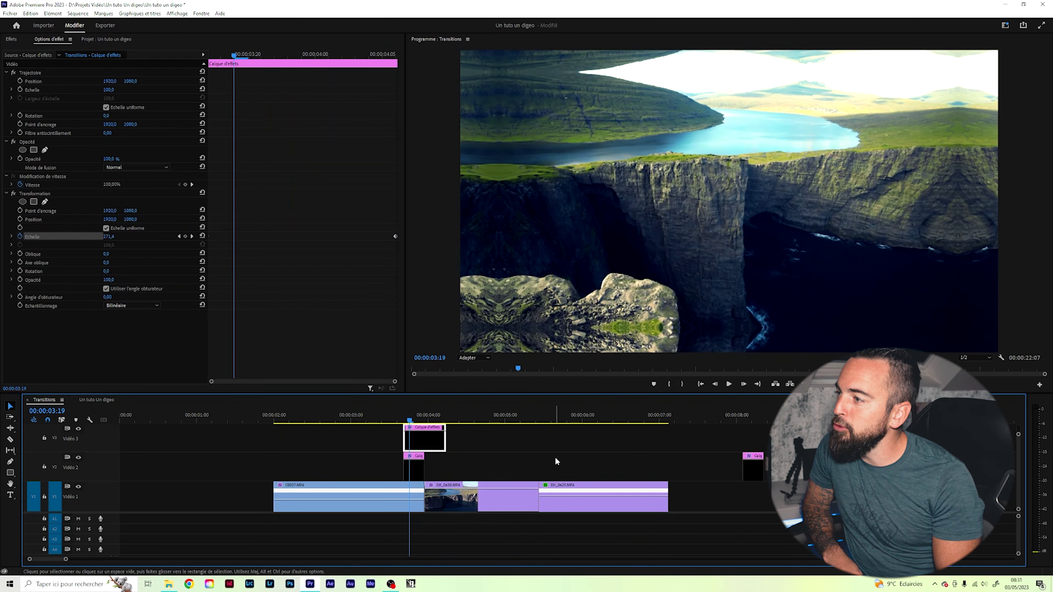
pyautogui.press('Right')
pyautogui.press('Right')
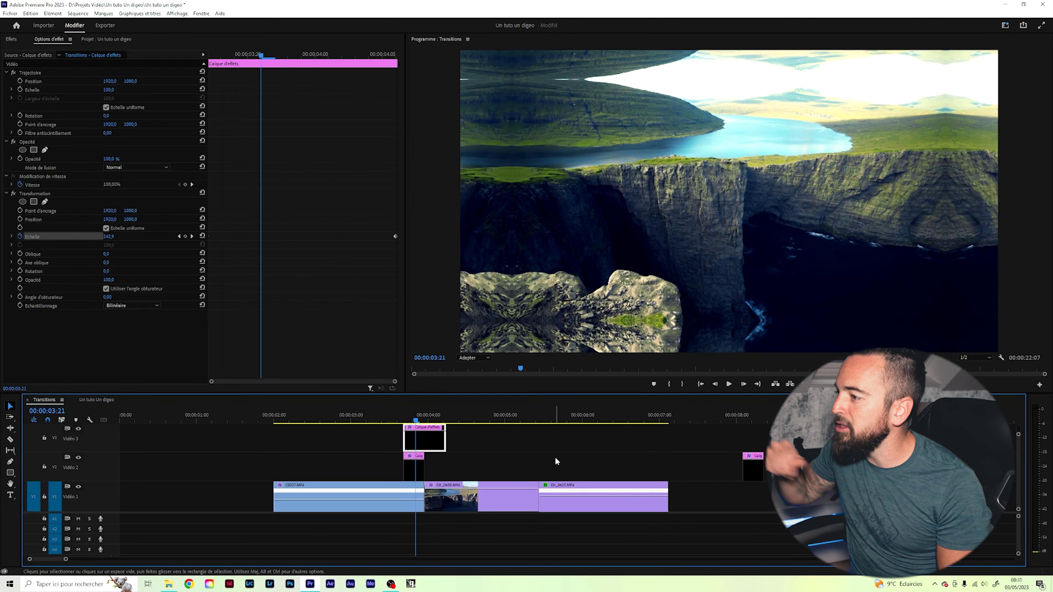
pyautogui.press('Right')
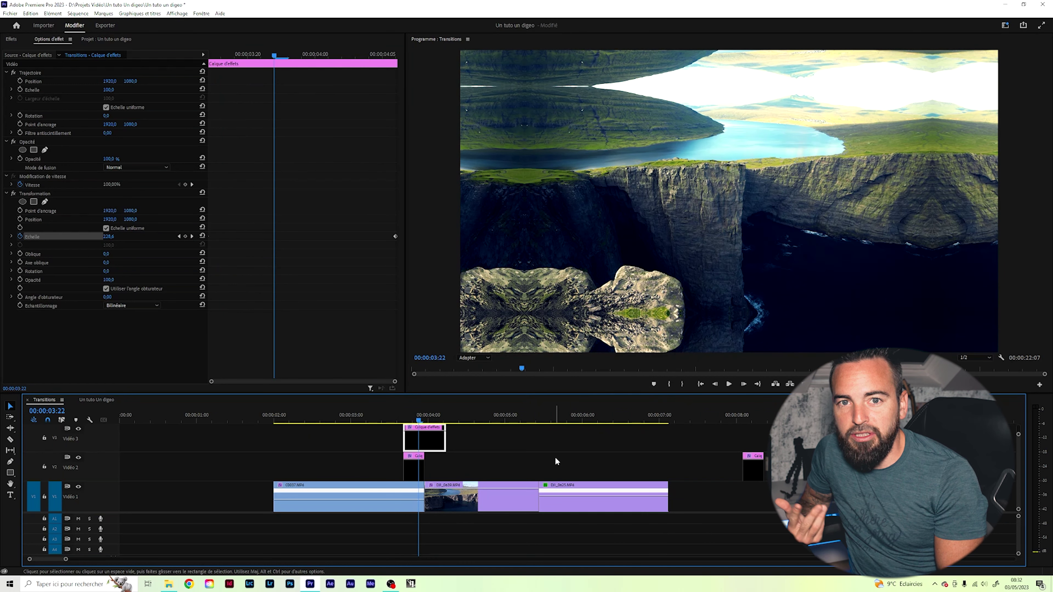
pyautogui.press('Left')
pyautogui.press('Left')
pyautogui.press('Left')
pyautogui.press('Left')
pyautogui.press('Left')
pyautogui.press('Left')
pyautogui.press('Left')
pyautogui.press('space')
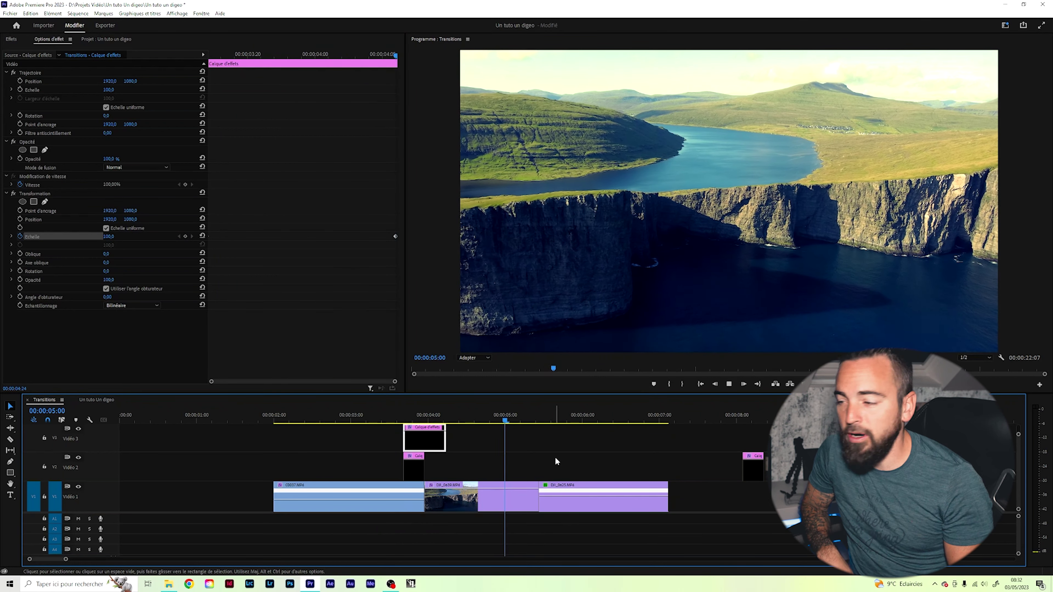
pyautogui.press('space')
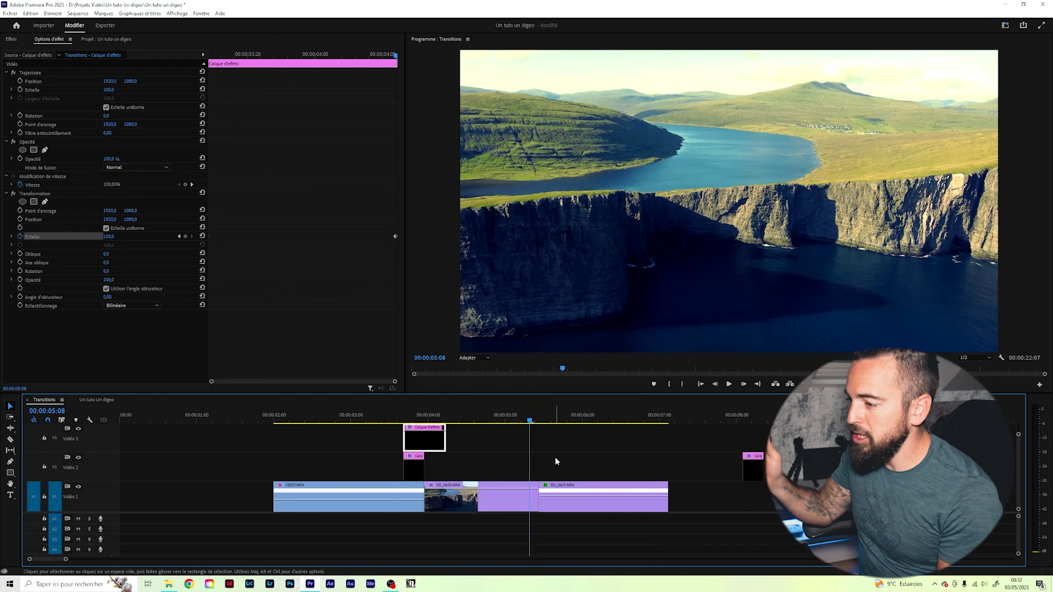
pyautogui.click(555, 457)
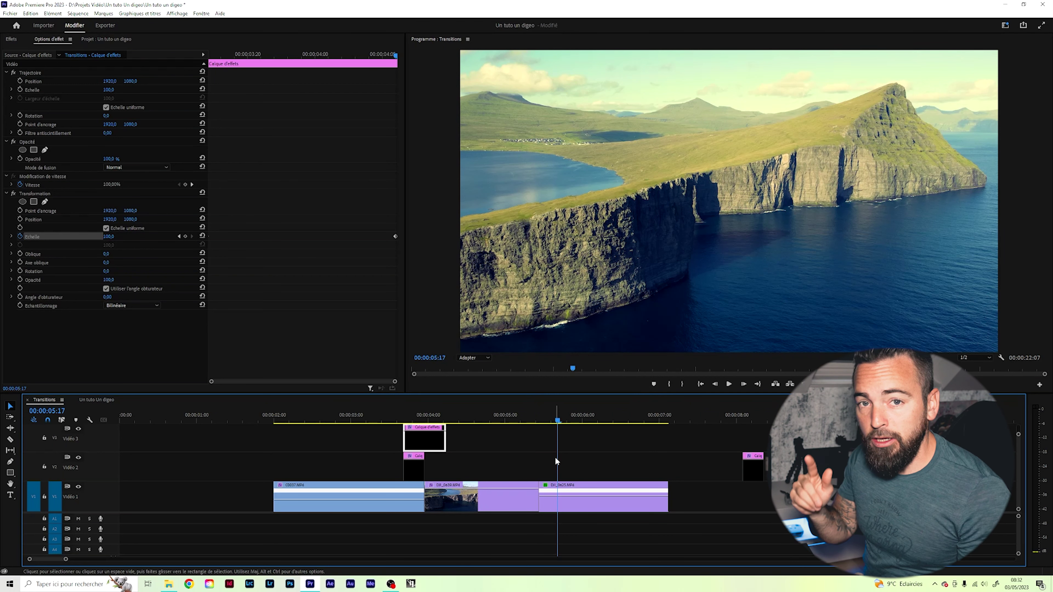
pyautogui.click(483, 447)
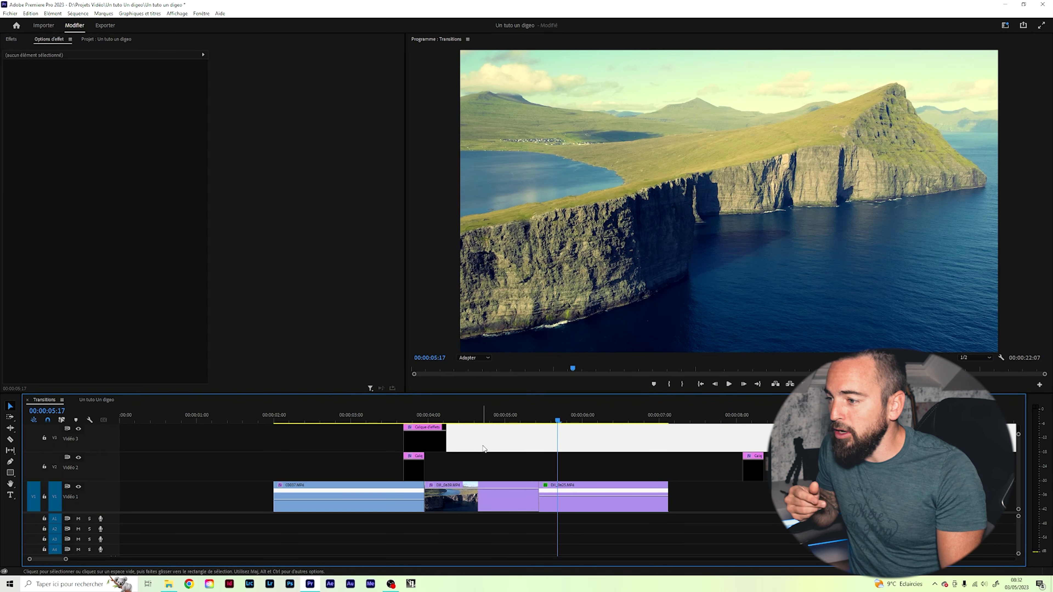
pyautogui.press('Escape')
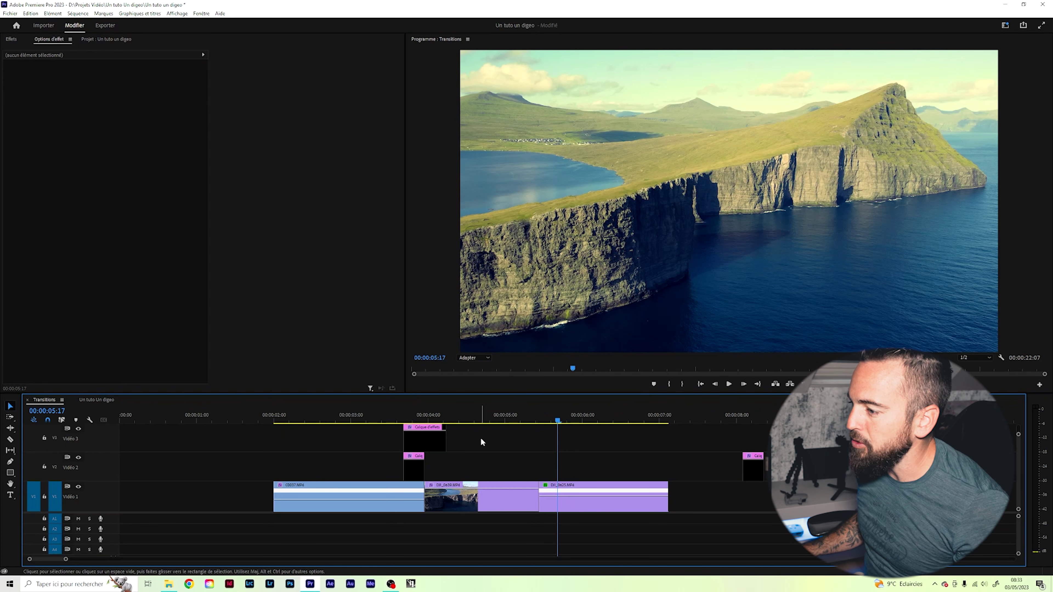
# Step: Copy the V3 zoom and V2 mirror effect layers together onto the next cut
pyautogui.moveTo(469, 439); pyautogui.dragTo(419, 473)
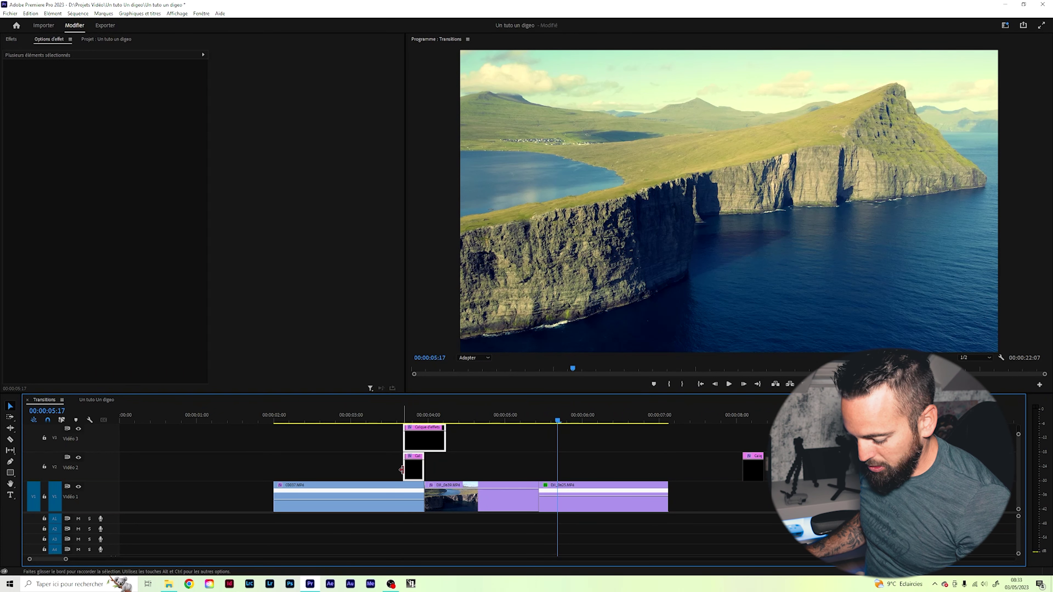
pyautogui.click(533, 414)
pyautogui.moveTo(420, 445)
pyautogui.mouseDown()
pyautogui.moveTo(533, 445)
pyautogui.moveTo(528, 418)
pyautogui.mouseUp()
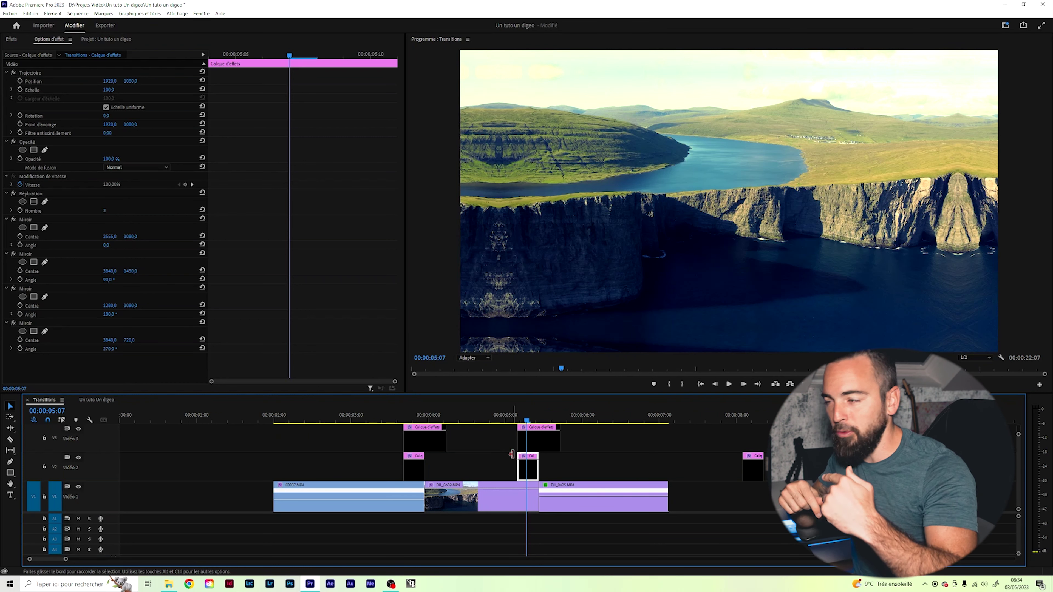
# Step: Duplicate the V2 mirror layer so a second copy follows right after it
pyautogui.click(585, 461)
pyautogui.click(525, 468)
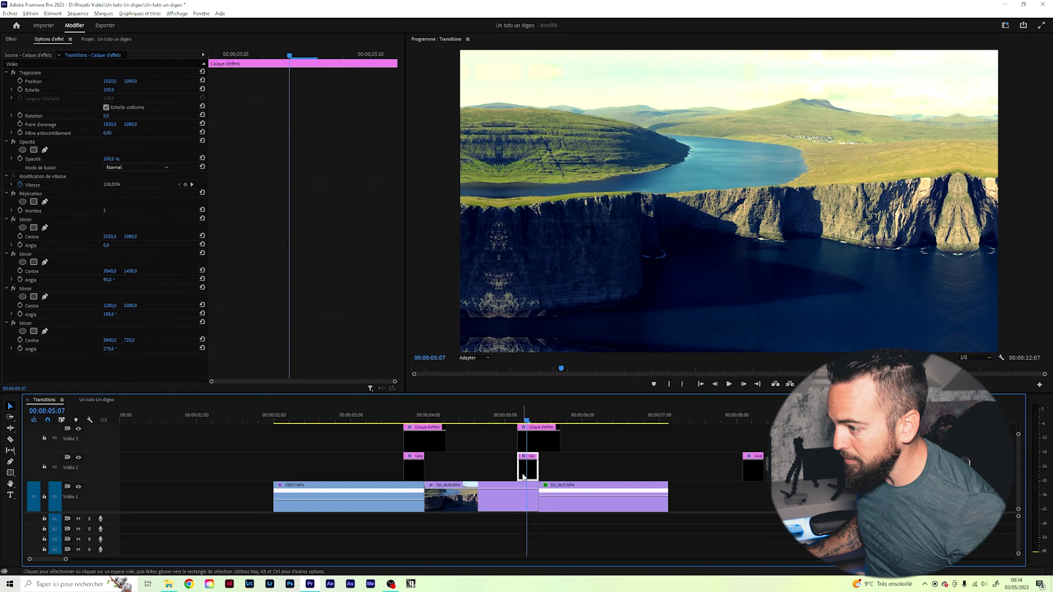
pyautogui.keyDown('alt'); pyautogui.moveTo(522, 473); pyautogui.dragTo(553, 469); pyautogui.keyUp('alt')
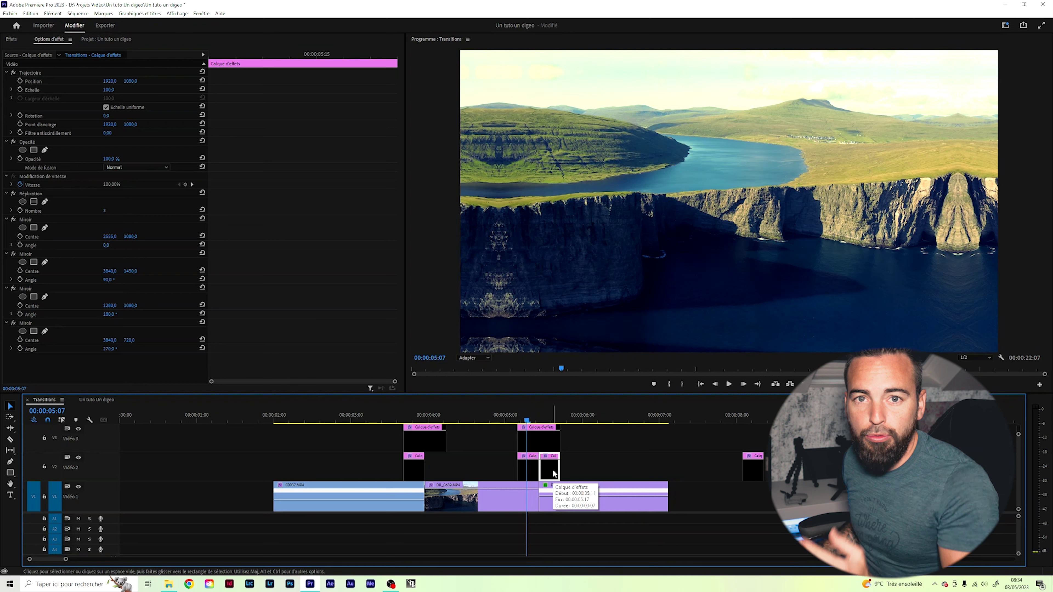
pyautogui.click(539, 442)
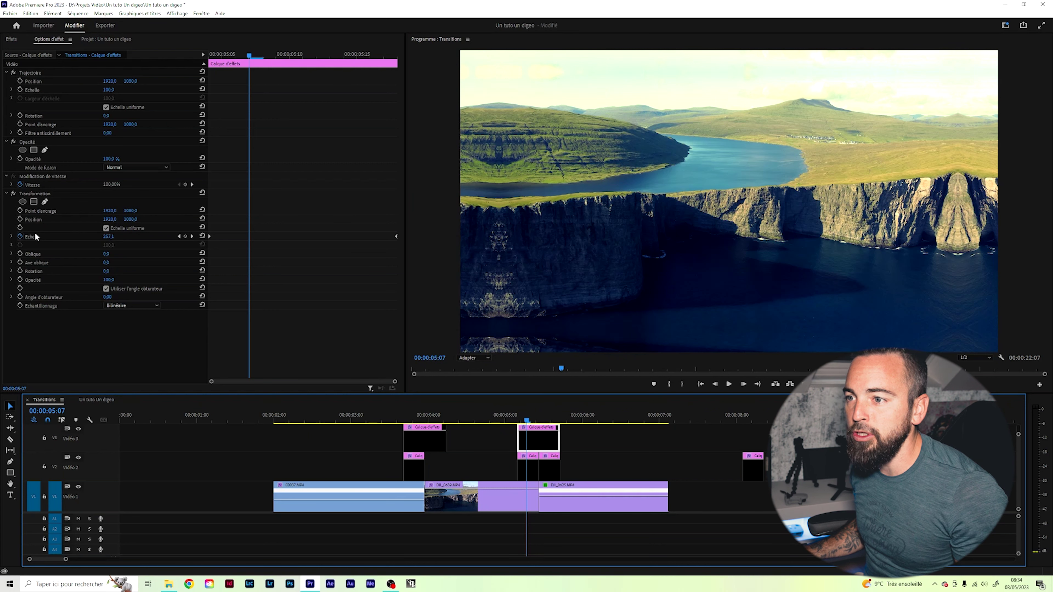
# Step: Delete the copied V3 layer's scale keyframes and give it a fixed Échelle of 300
pyautogui.click(20, 236)
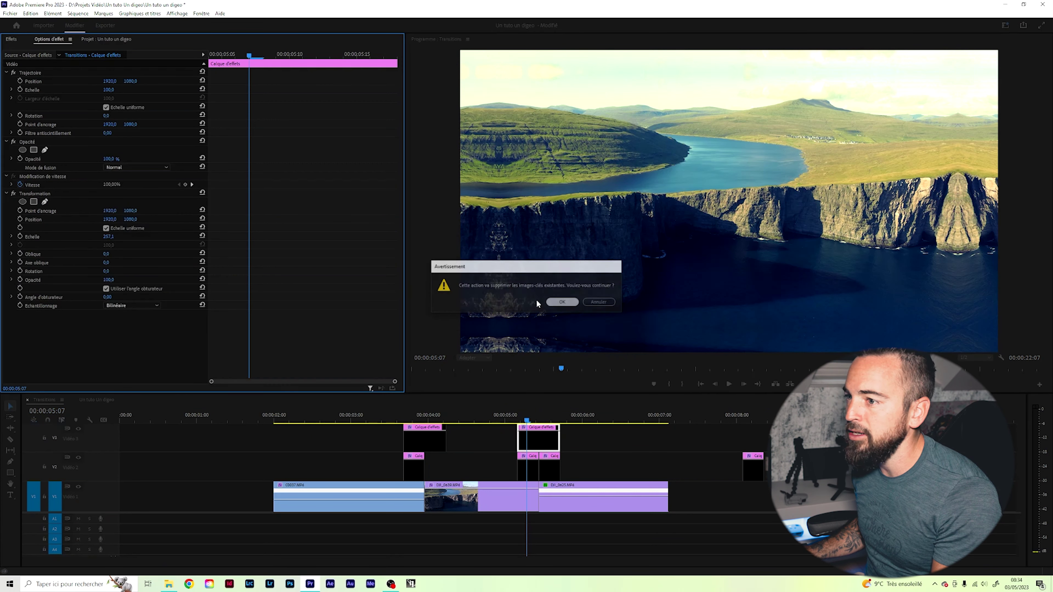
pyautogui.click(556, 302)
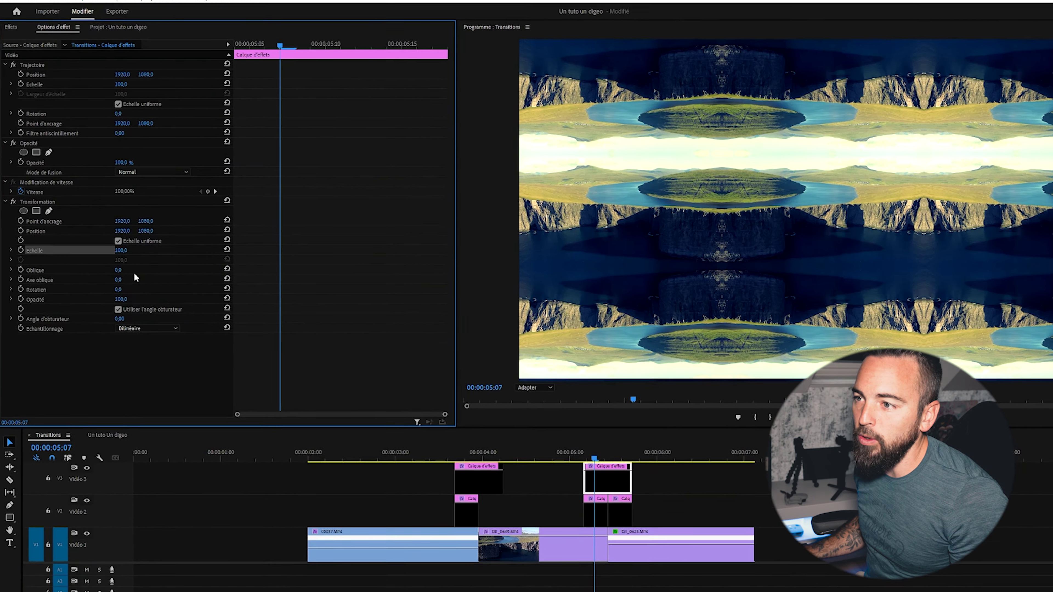
pyautogui.click(114, 238)
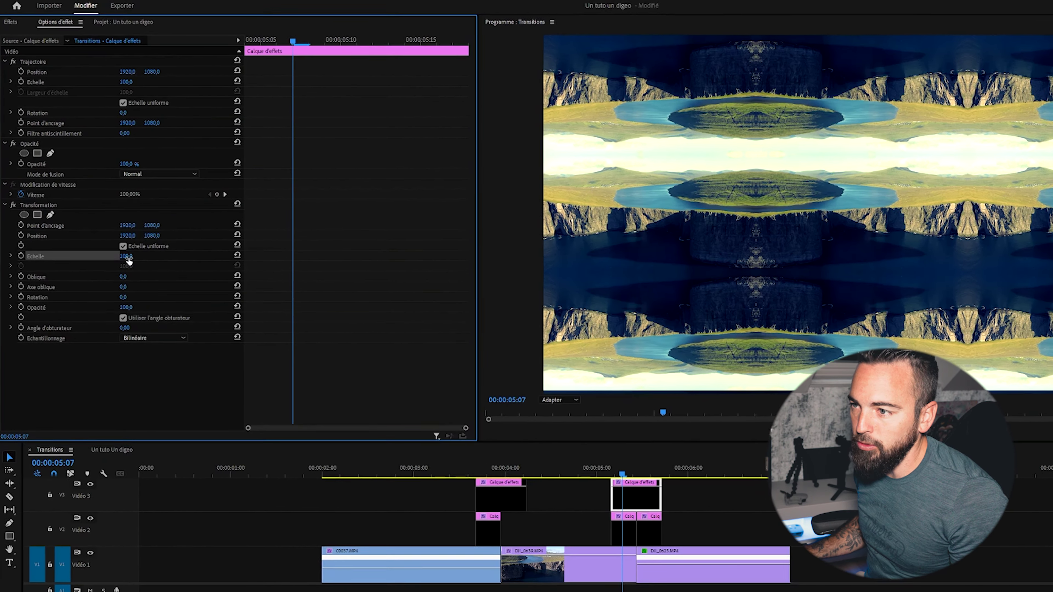
pyautogui.write('300')
pyautogui.press('Return')
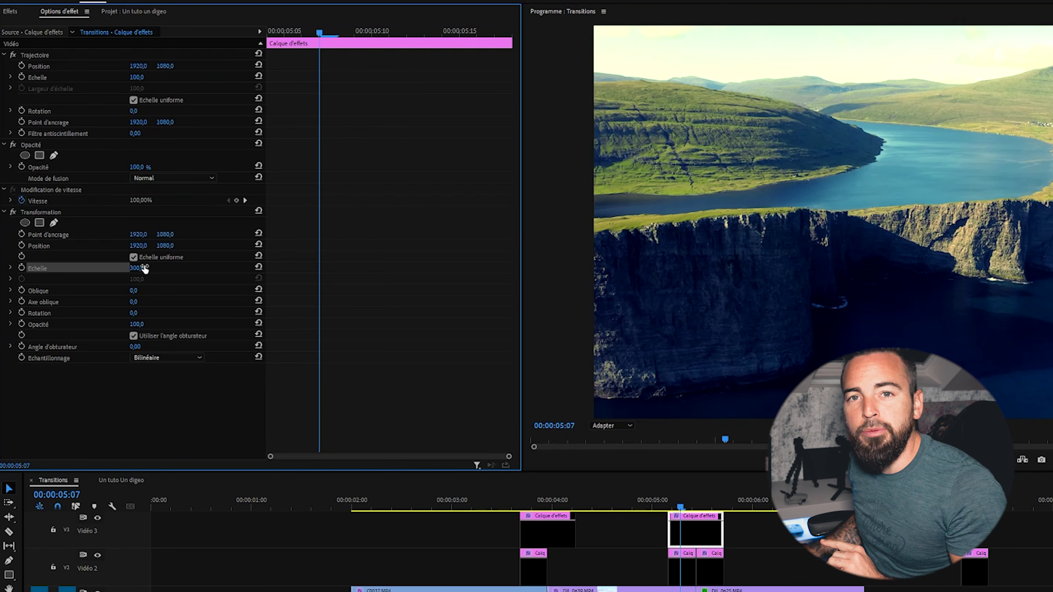
pyautogui.press('Left')
pyautogui.press('Left')
pyautogui.press('Left')
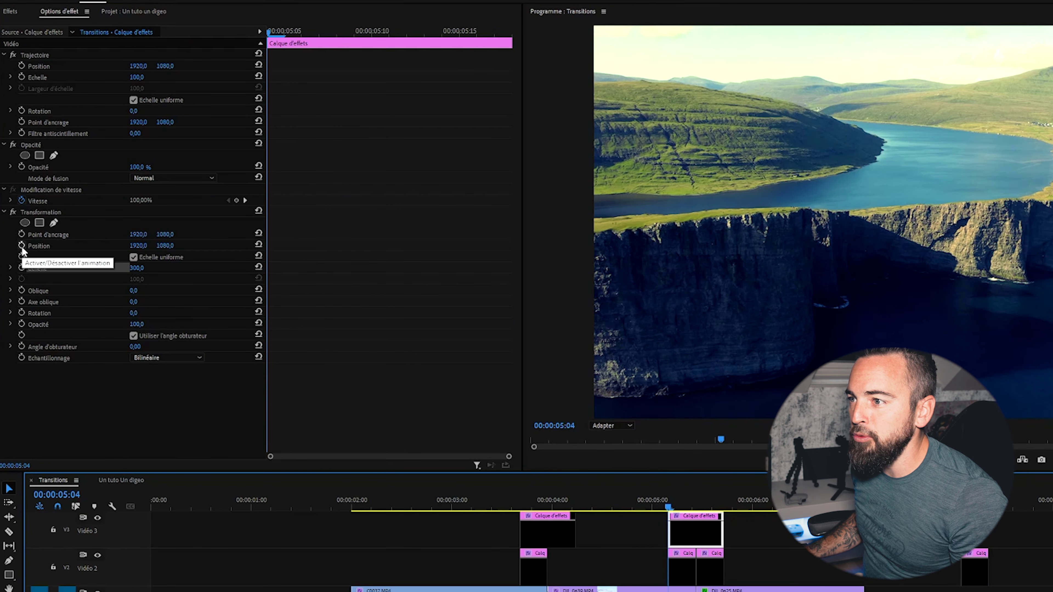
# Step: Keyframe the first layer's Position, split it at 00:00:05:11, and set Position X to 1500
pyautogui.click(21, 245)
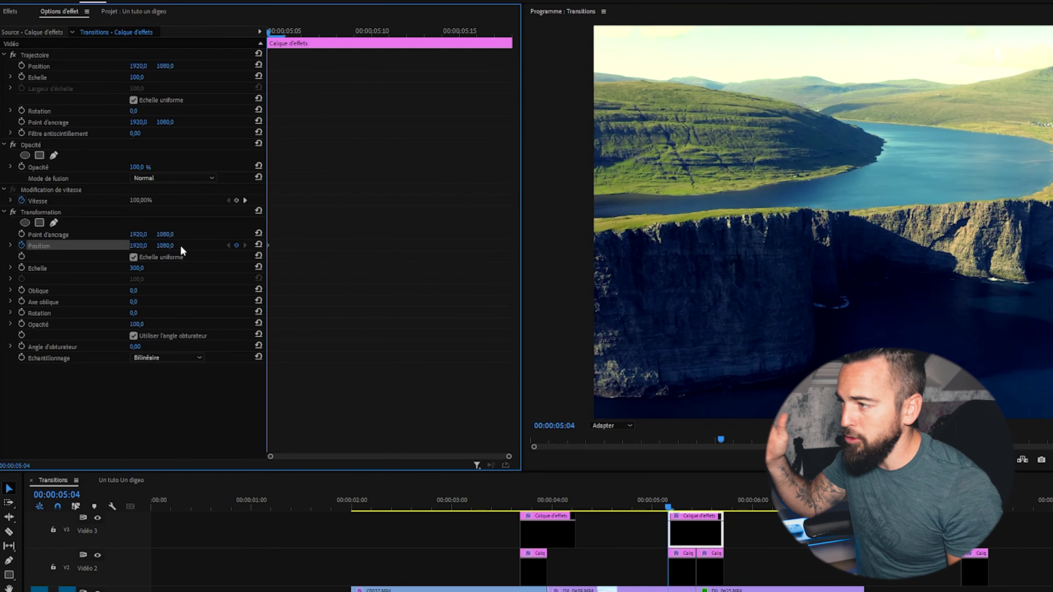
pyautogui.hotkey('shift', 'Right')
pyautogui.press('Right')
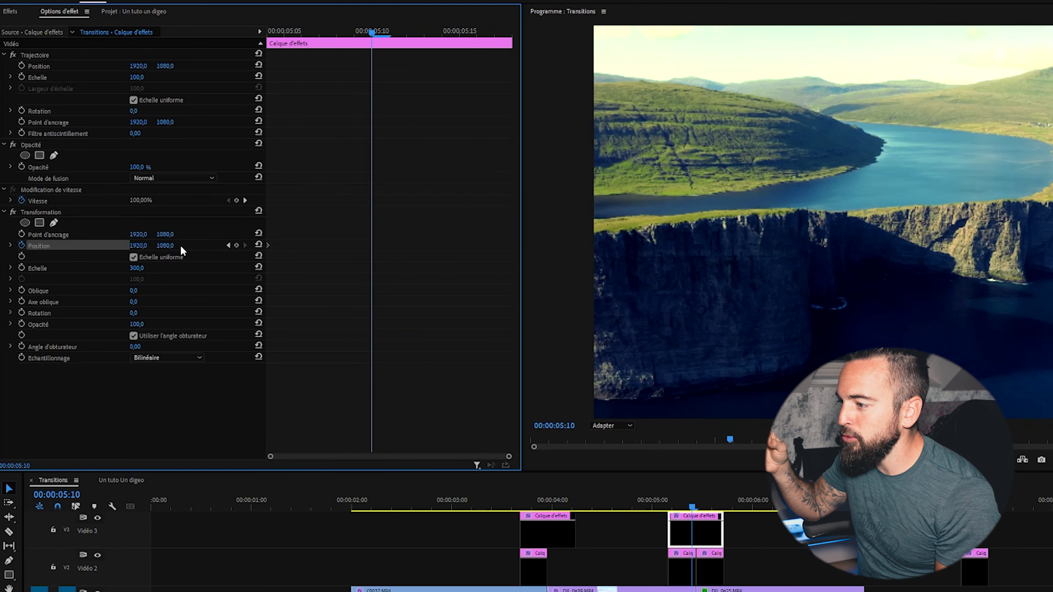
pyautogui.press('Right')
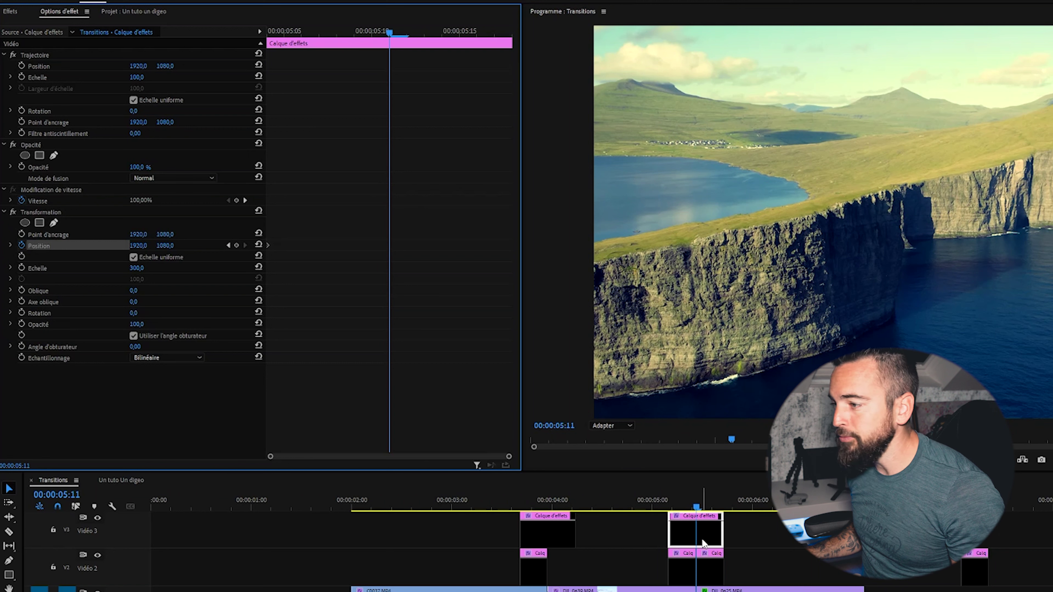
pyautogui.hotkey('ctrl', 'k')
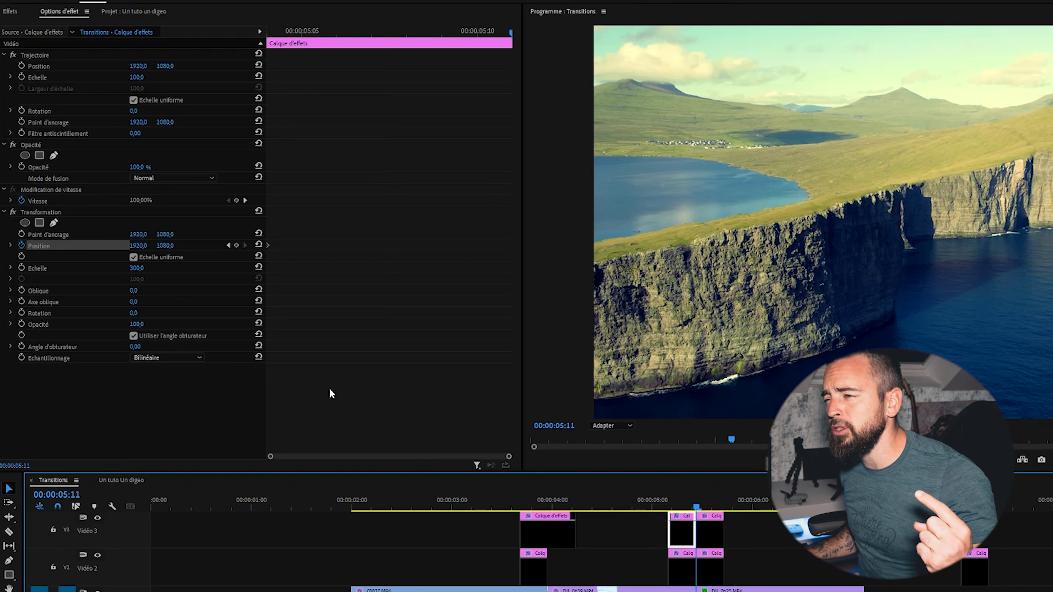
pyautogui.click(141, 246)
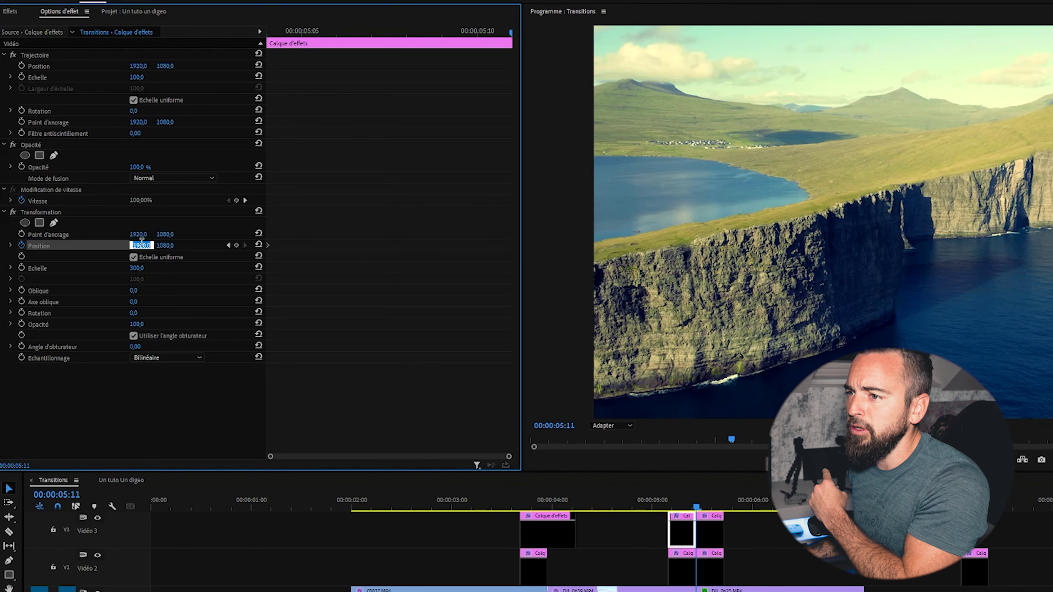
pyautogui.write('1500')
pyautogui.press('Return')
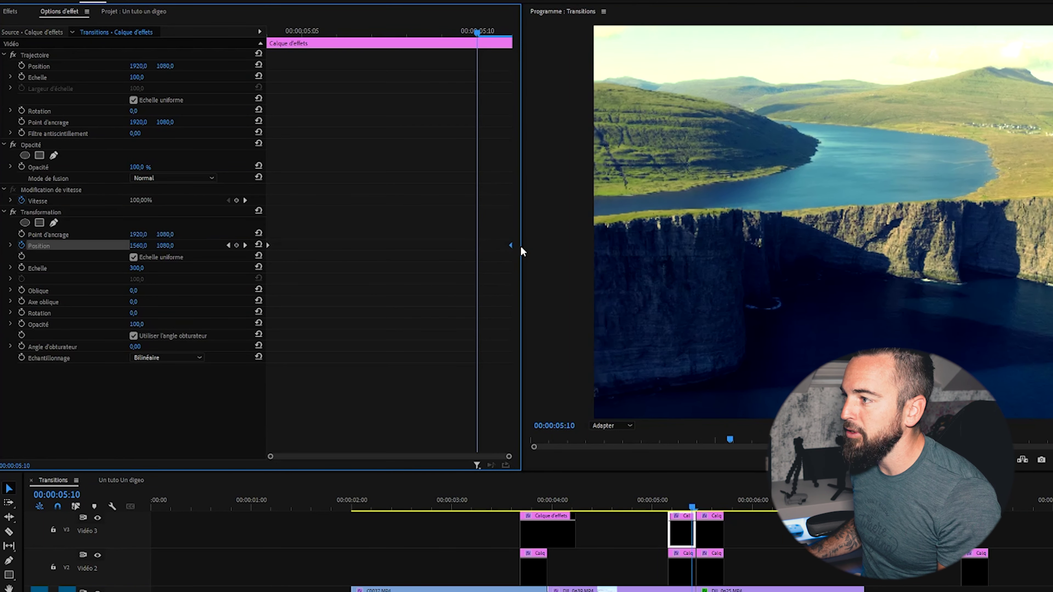
# Step: On the next adjustment layer, add a Position keyframe, move it to the layer's end, and enter a new start value
pyautogui.press('Right')
pyautogui.click(714, 539)
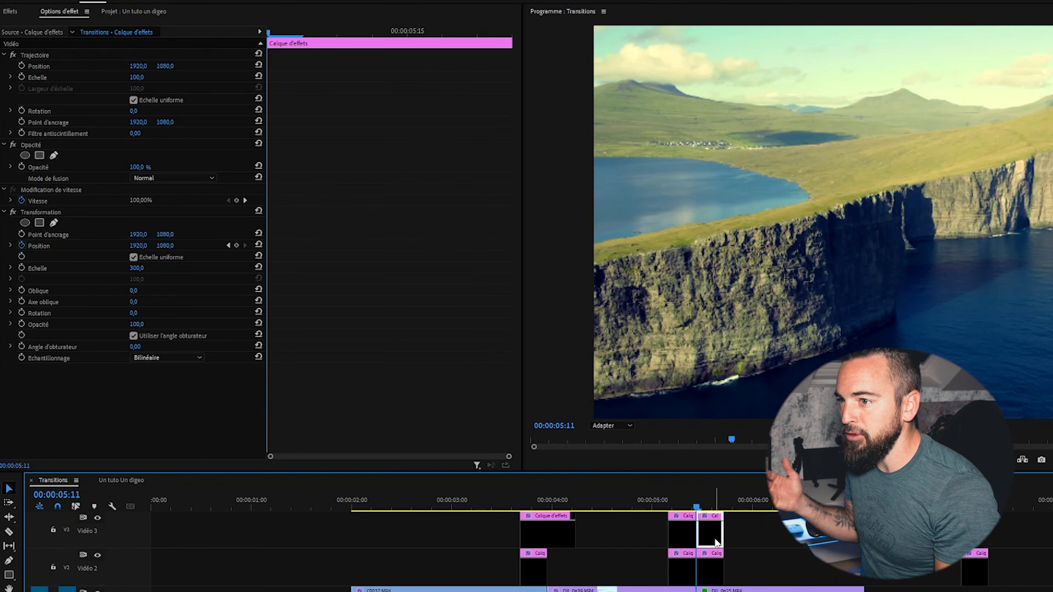
pyautogui.moveTo(337, 32); pyautogui.dragTo(372, 30)
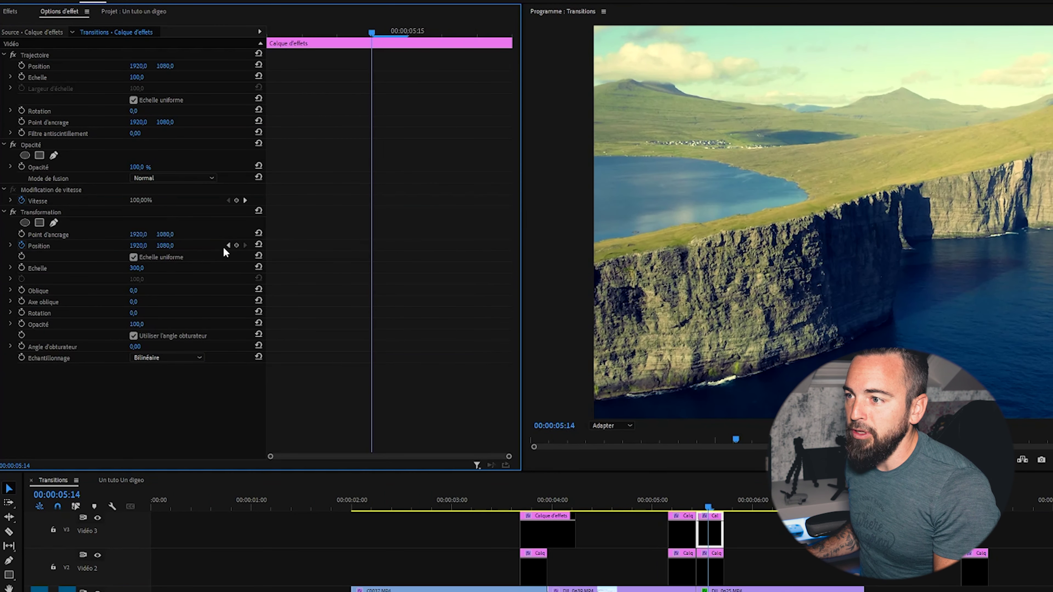
pyautogui.click(236, 245)
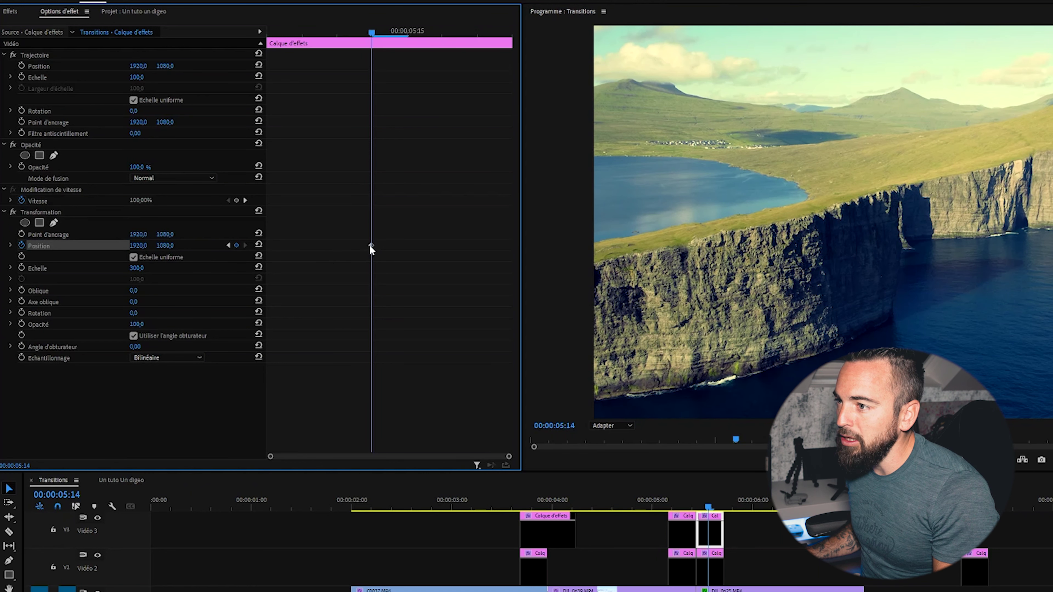
pyautogui.moveTo(371, 246); pyautogui.dragTo(511, 246)
pyautogui.moveTo(338, 31); pyautogui.dragTo(233, 35)
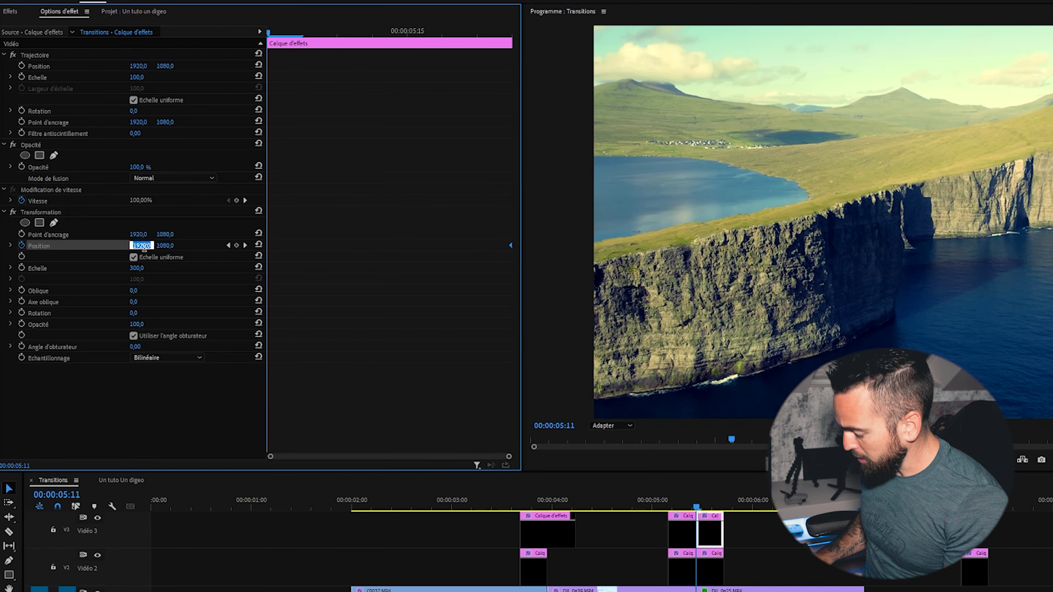
pyautogui.write('2')
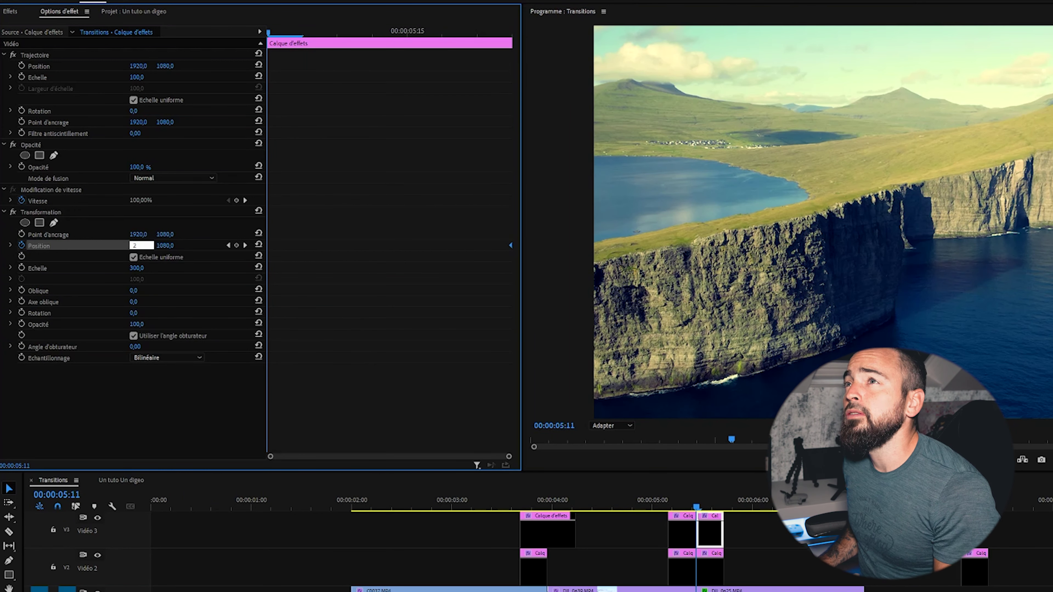
pyautogui.press('Return')
pyautogui.press('Left')
pyautogui.press('Left')
pyautogui.press('Left')
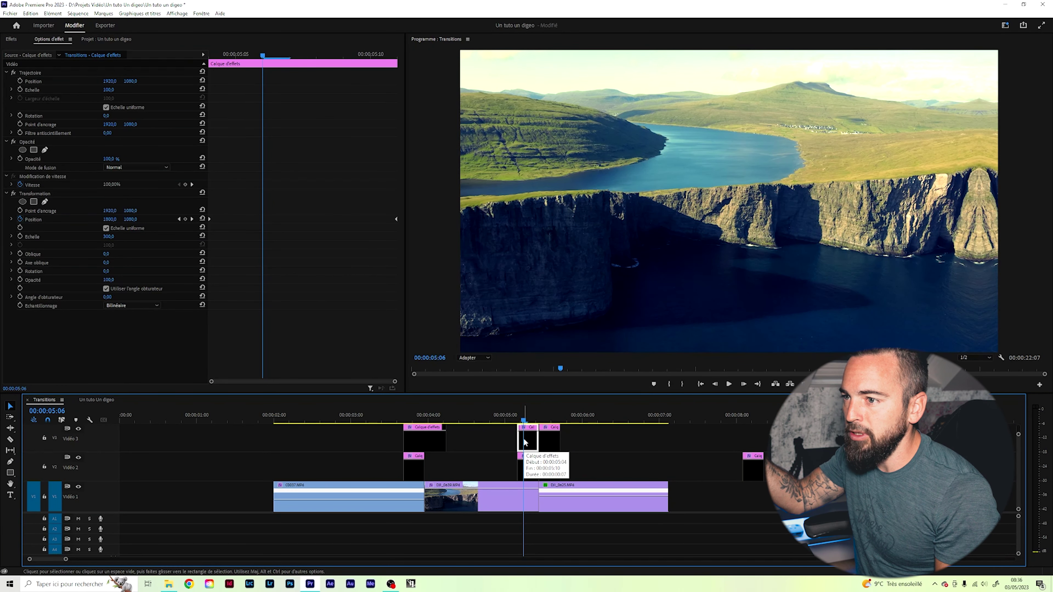
pyautogui.press('Right')
pyautogui.press('Right')
pyautogui.press('Right')
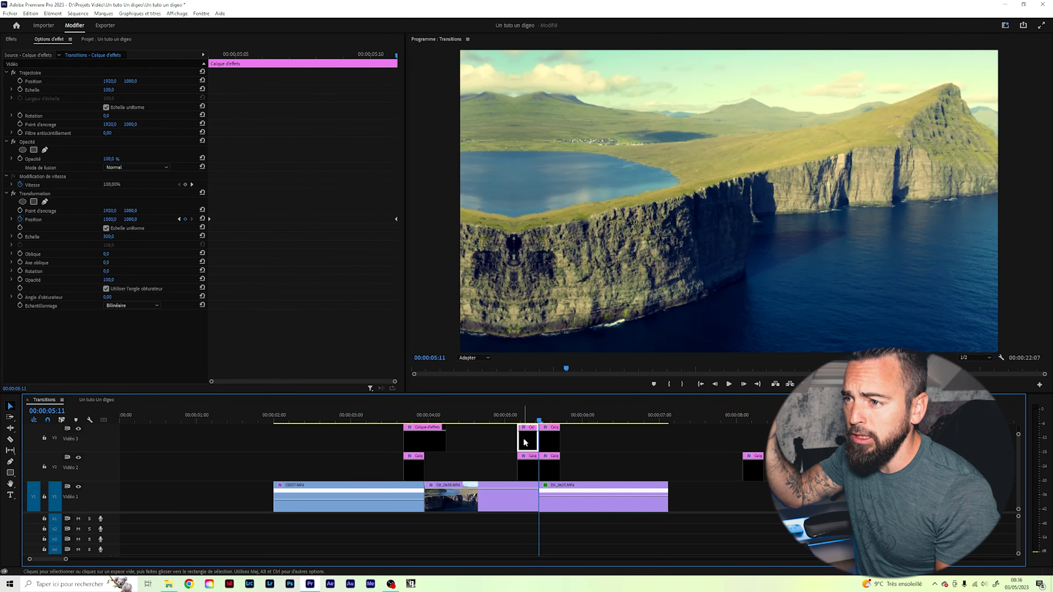
pyautogui.click(554, 436)
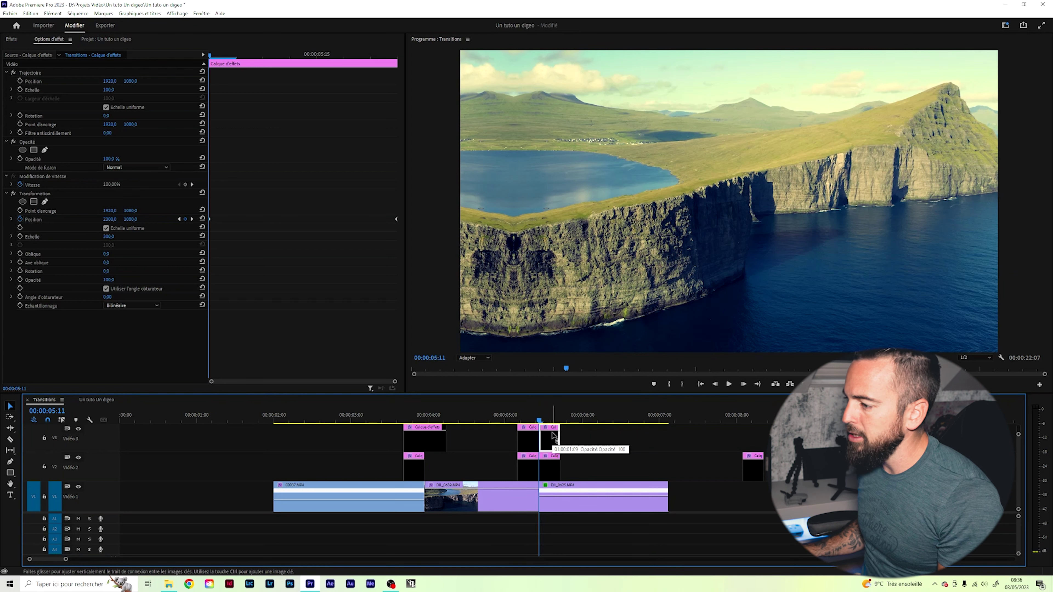
pyautogui.moveTo(539, 419); pyautogui.dragTo(511, 419)
pyautogui.press('space')
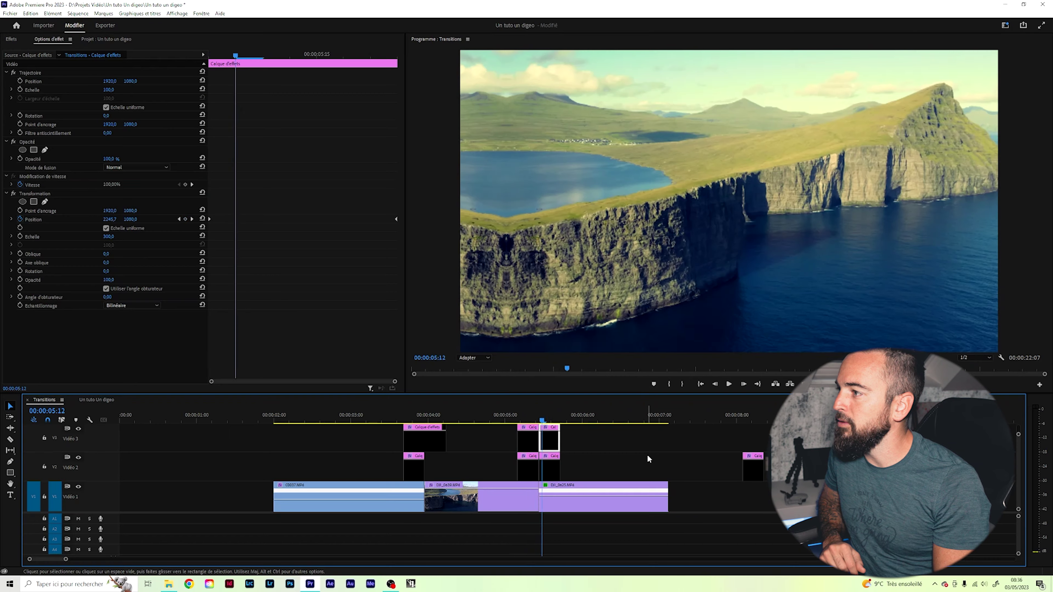
pyautogui.press('space')
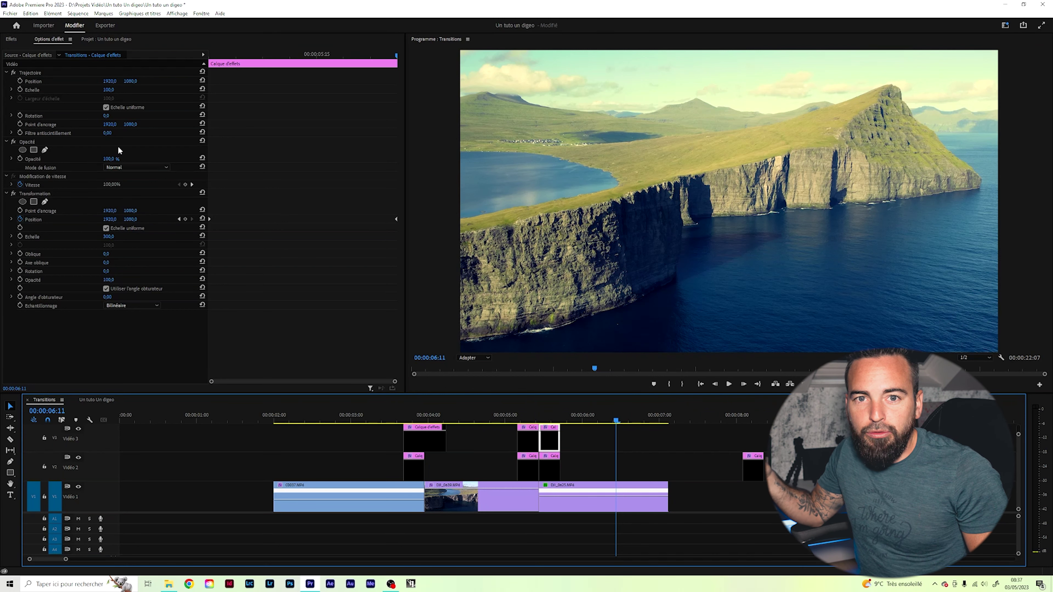
# Step: Drag 11 Low Quick.wav from the Audio Media bin onto track A1 beneath the transition
pyautogui.hotkey('shift', '1')
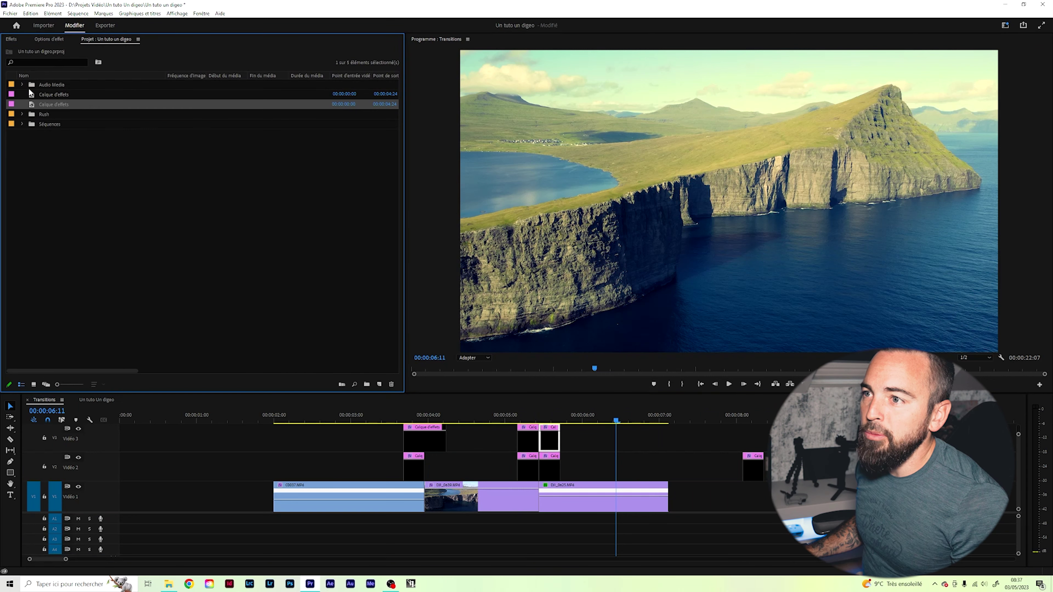
pyautogui.hotkey('ctrl', 'shift', 'a')
pyautogui.click(22, 85)
pyautogui.scroll(-2, 89, 266)
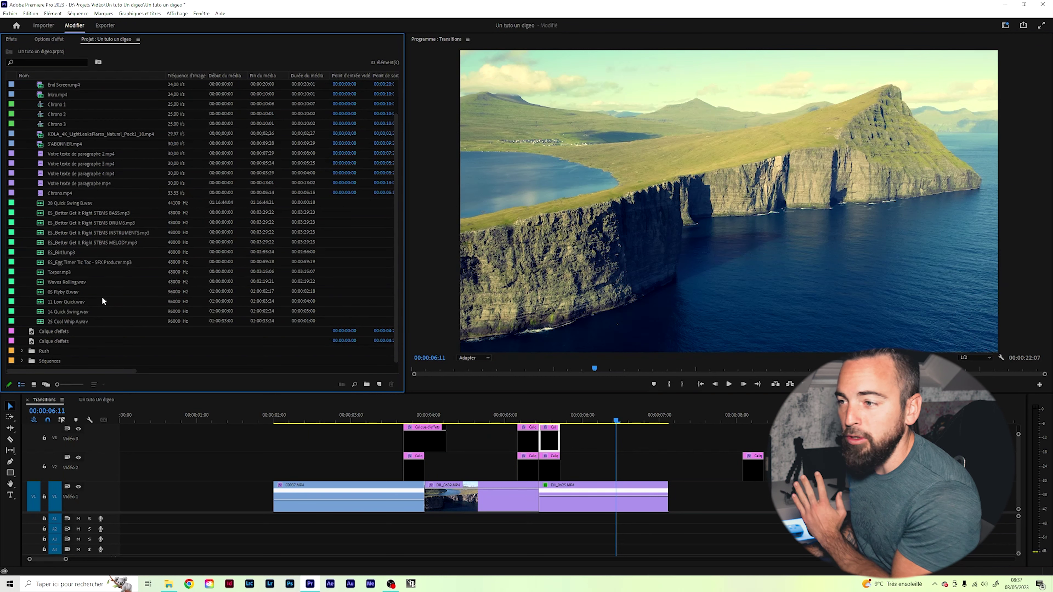
pyautogui.click(71, 302)
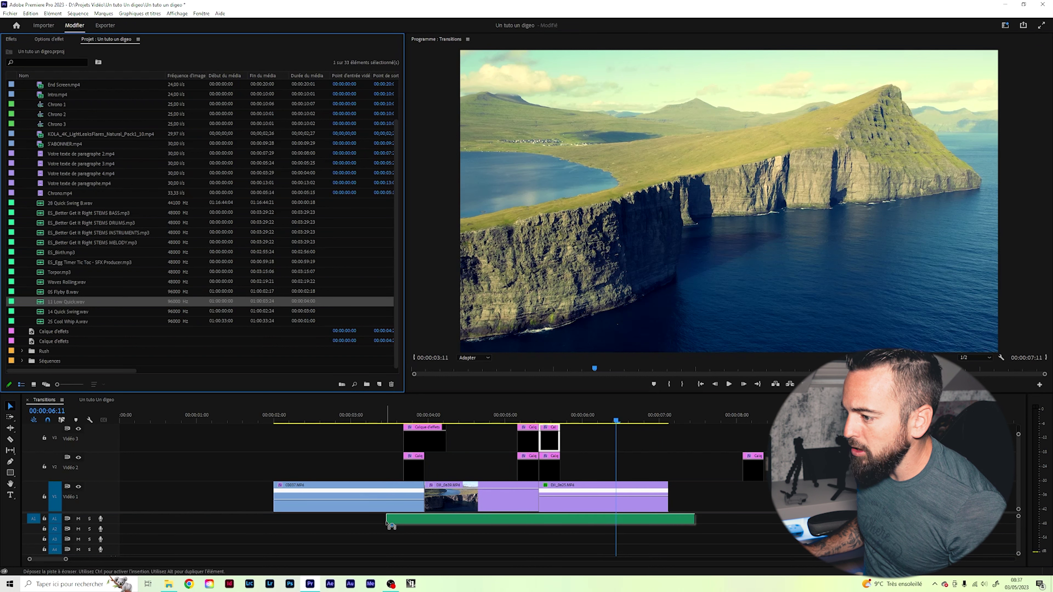
pyautogui.moveTo(363, 489); pyautogui.dragTo(375, 519)
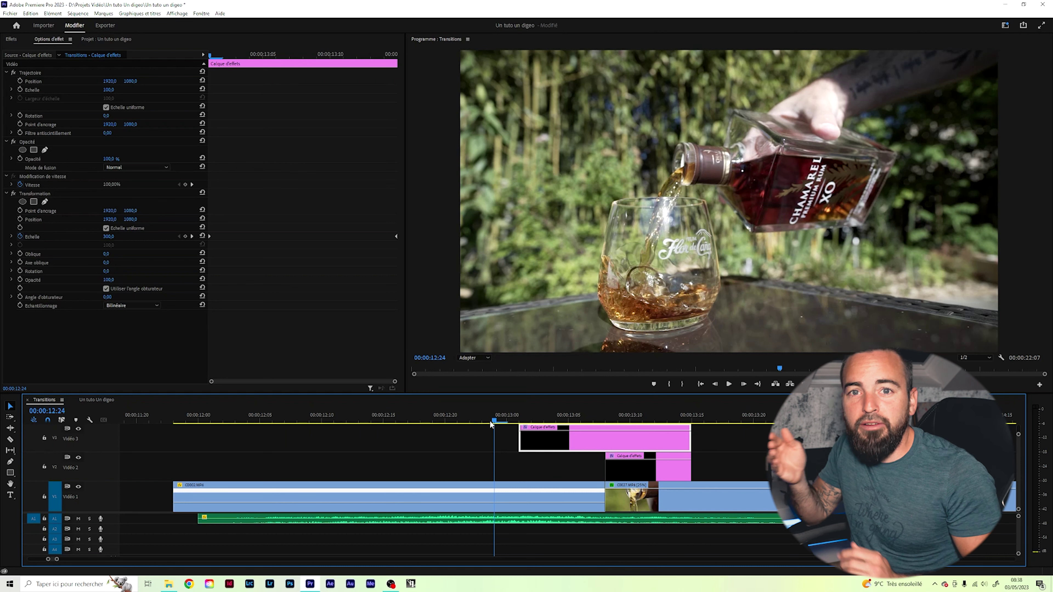
# Step: Preview the rum-pour cut and move the V3 zoom layer to start just before it
pyautogui.moveTo(490, 421); pyautogui.dragTo(520, 421)
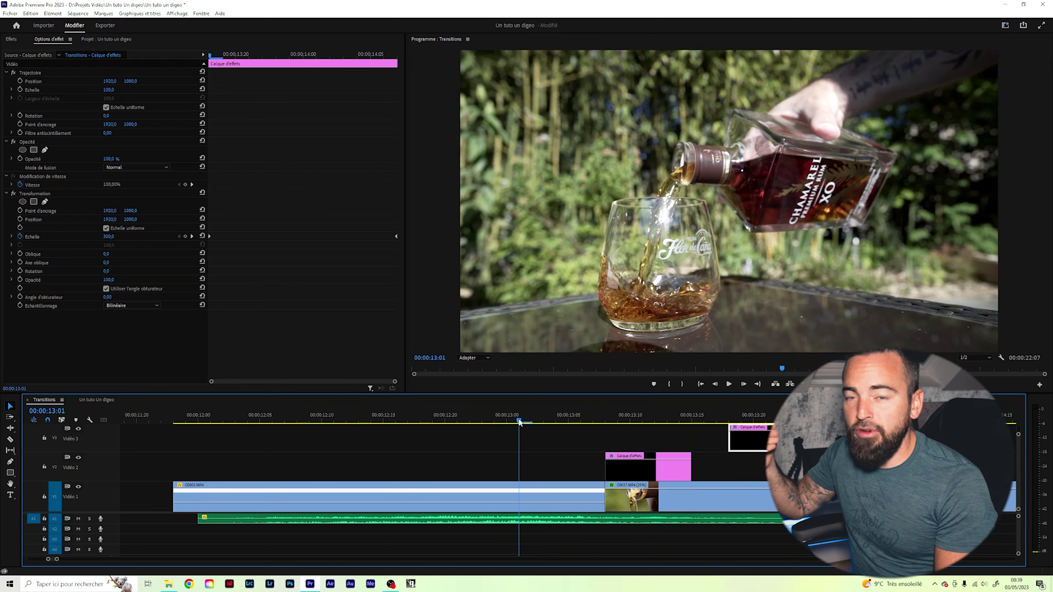
pyautogui.press('space')
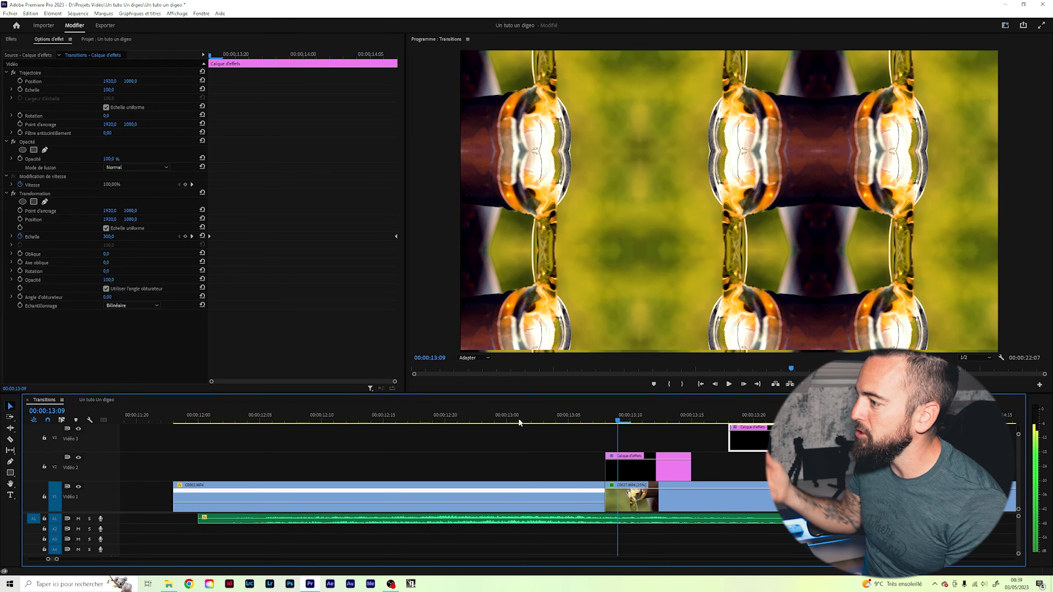
pyautogui.click(661, 478)
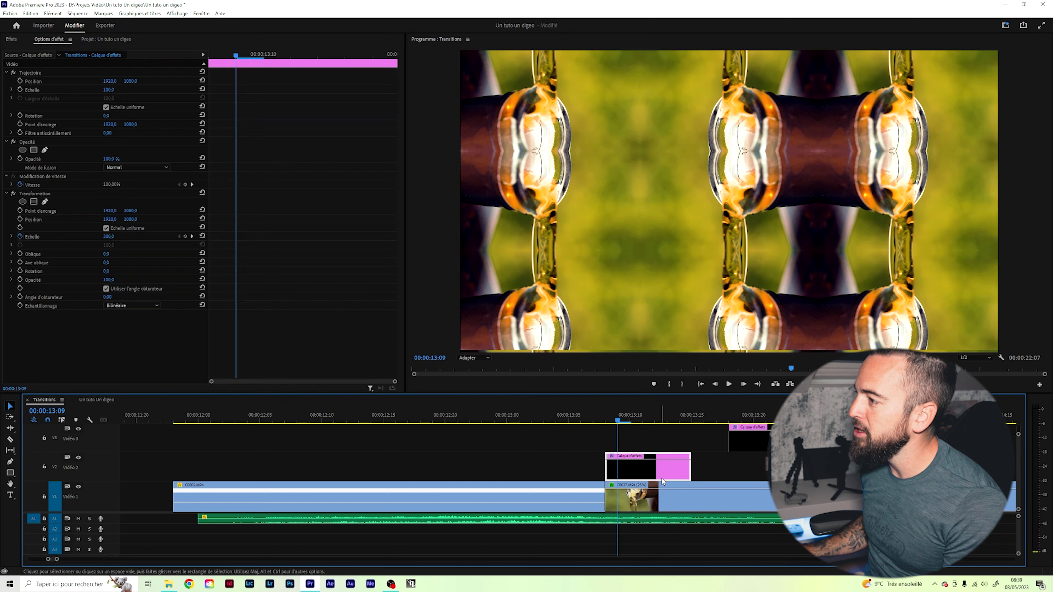
pyautogui.moveTo(661, 478)
pyautogui.mouseDown()
pyautogui.moveTo(635, 451)
pyautogui.moveTo(589, 452)
pyautogui.mouseUp()
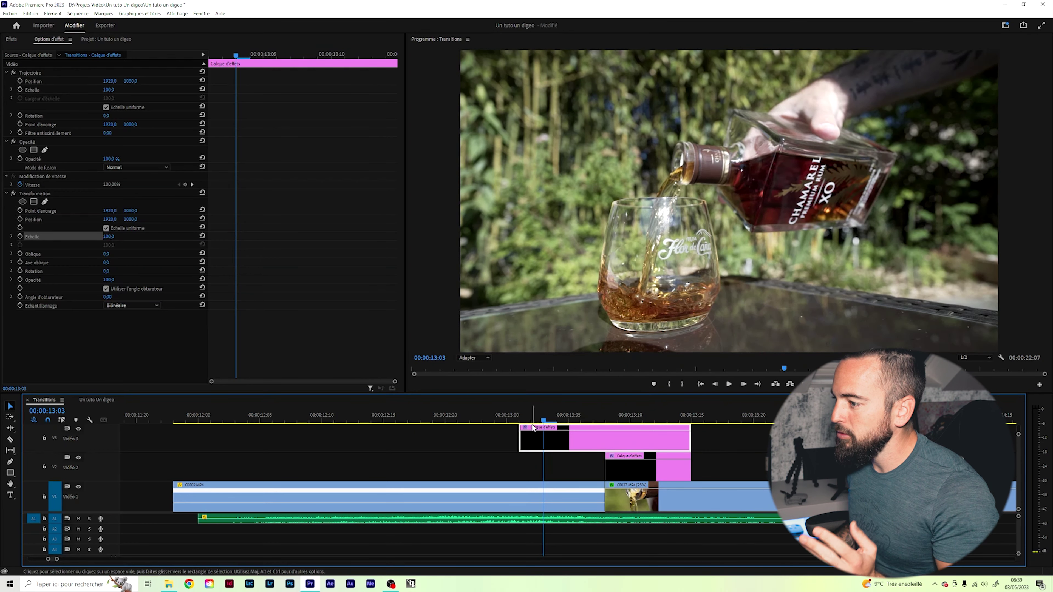
# Step: Keyframe Échelle at the layer's start and enter 300 at its end
pyautogui.press('Up')
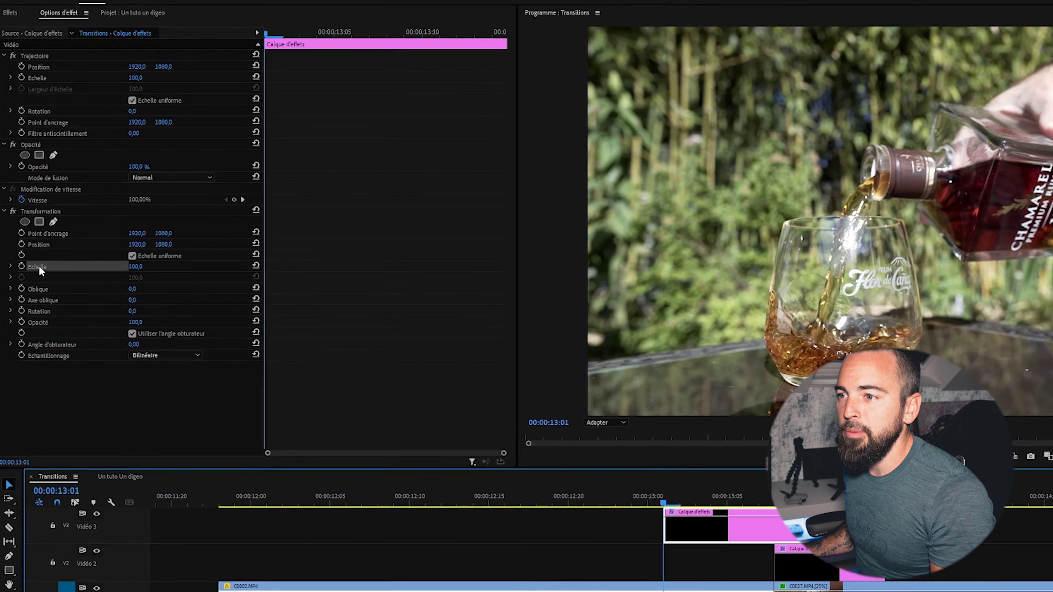
pyautogui.click(22, 268)
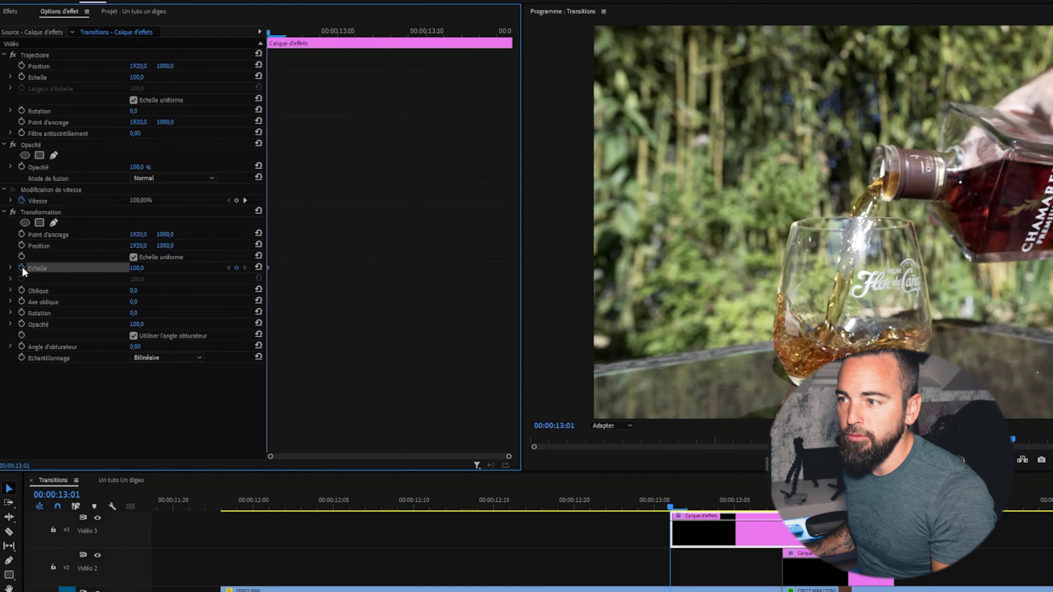
pyautogui.moveTo(428, 32); pyautogui.dragTo(514, 41)
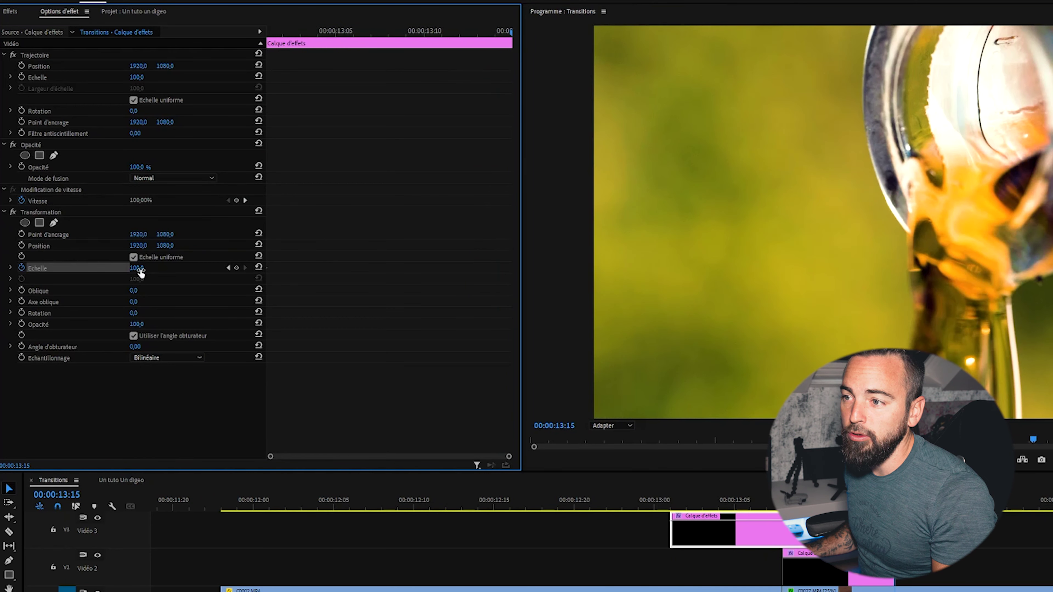
pyautogui.write('3')
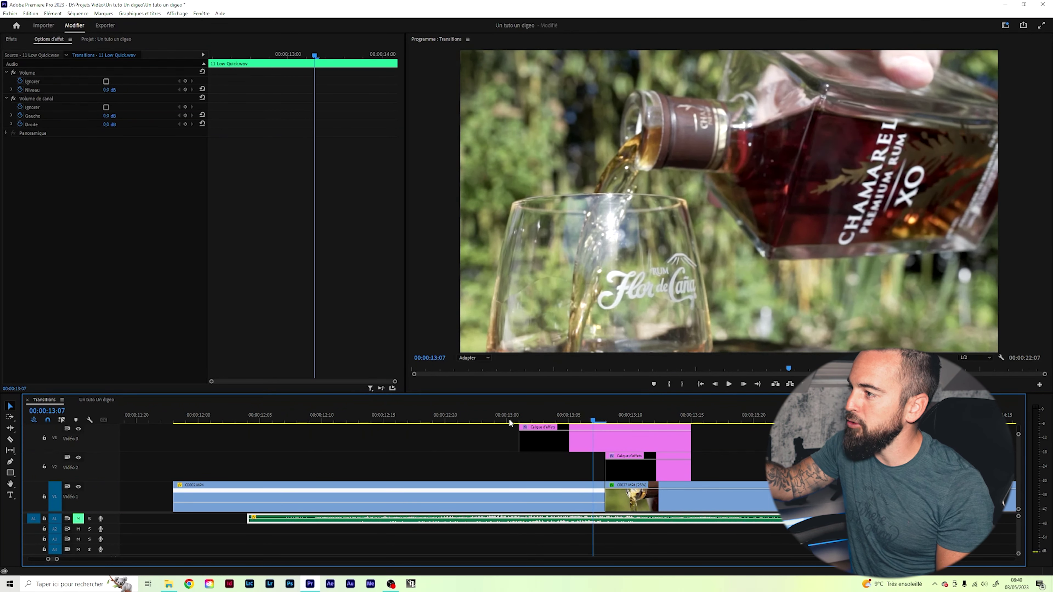
pyautogui.click(599, 435)
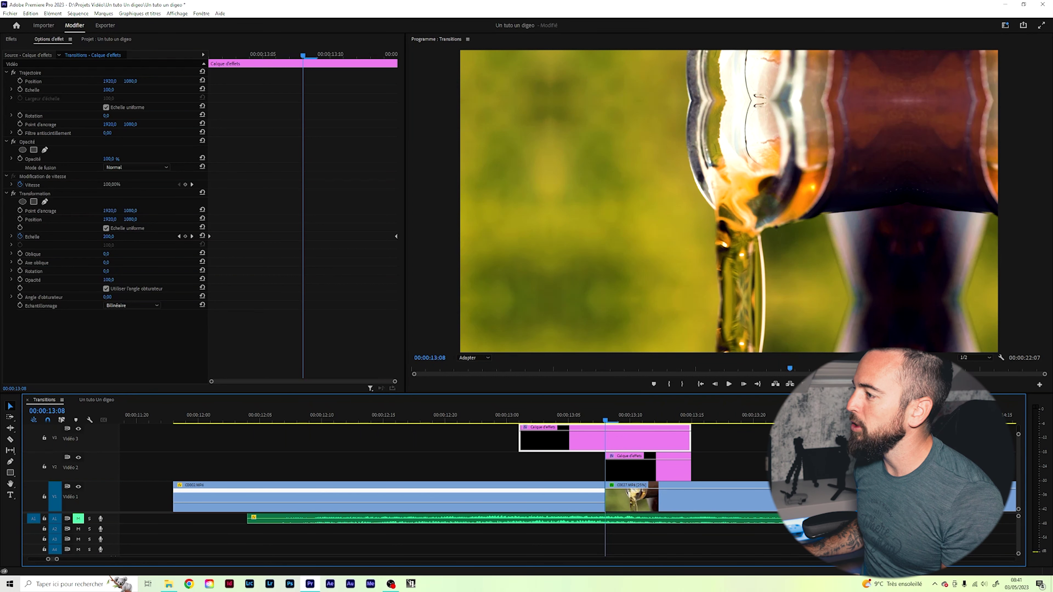
pyautogui.press('space')
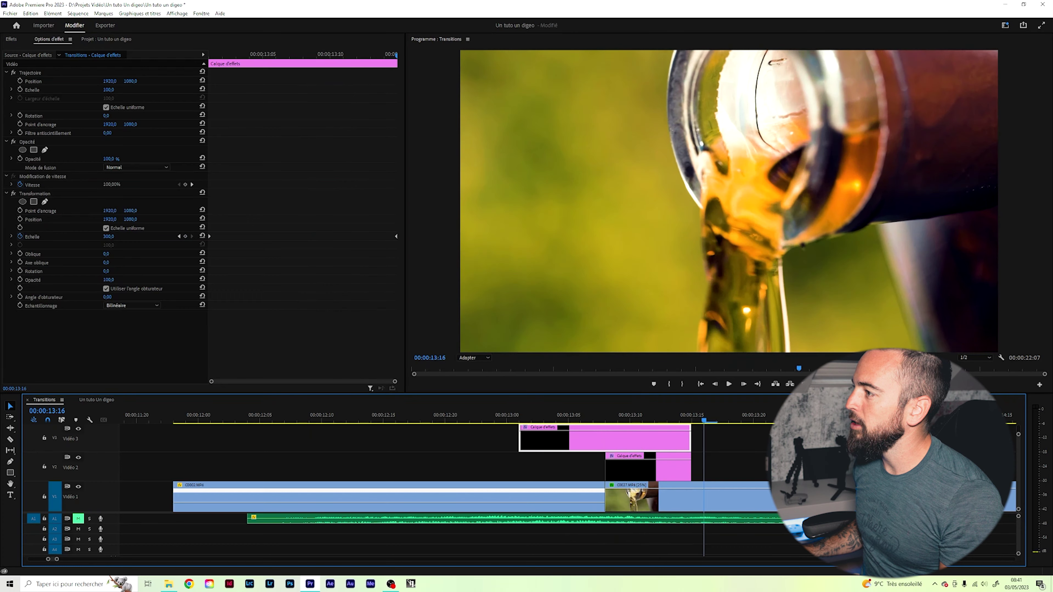
pyautogui.click(513, 419)
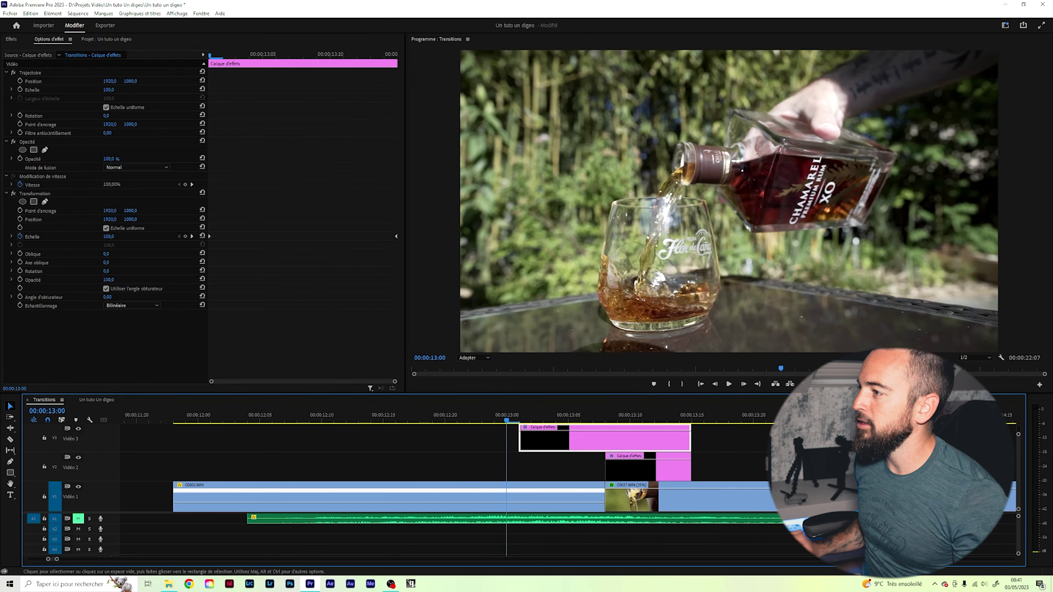